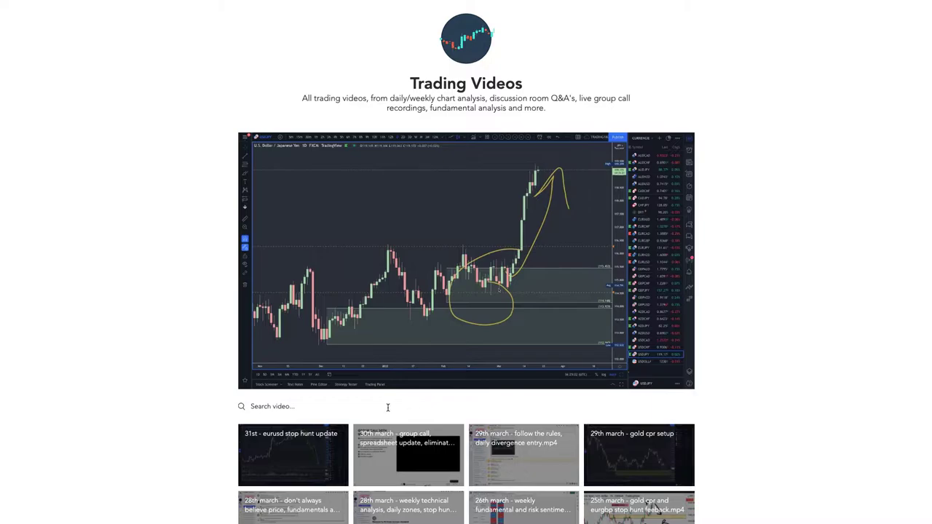
# Page through the trading video library from the latest March videos back to the early January ones.
pyautogui.scroll(-3, 447, 408)
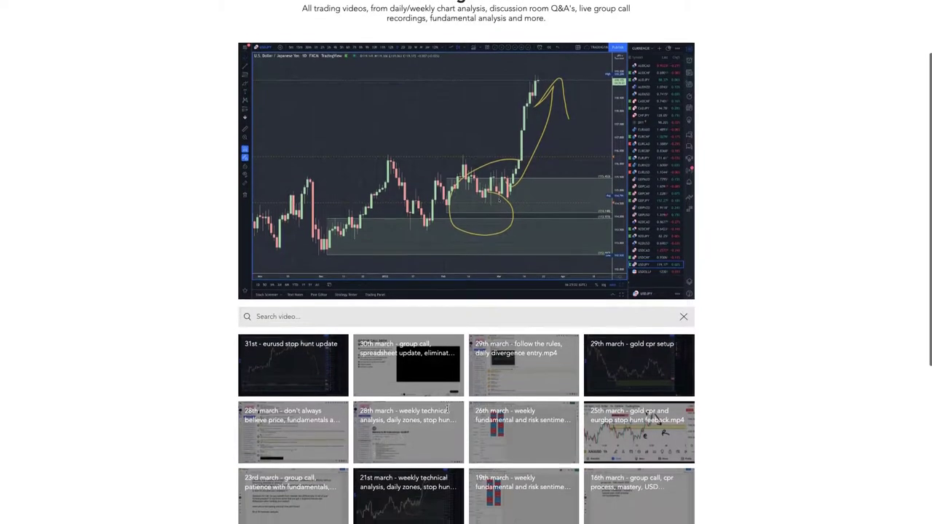
pyautogui.scroll(3, 513, 364)
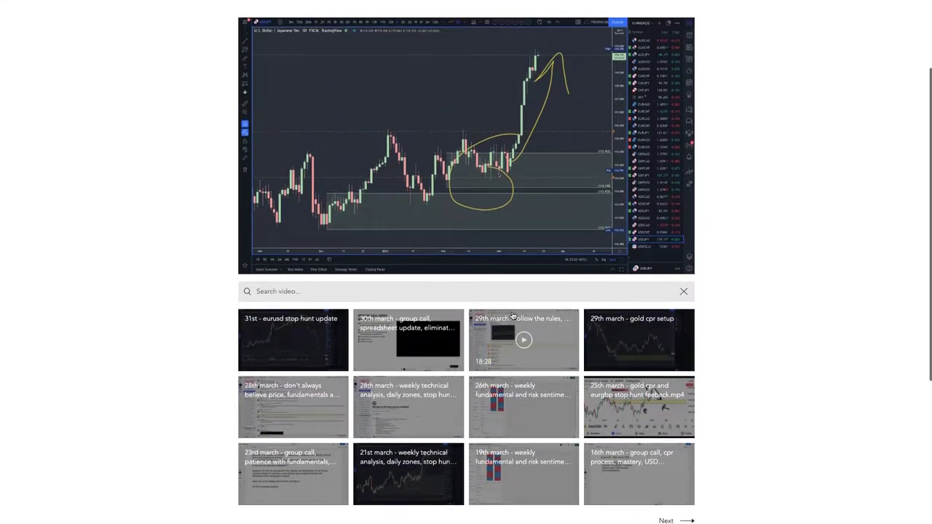
pyautogui.scroll(-1, 512, 314)
pyautogui.scroll(-1, 523, 367)
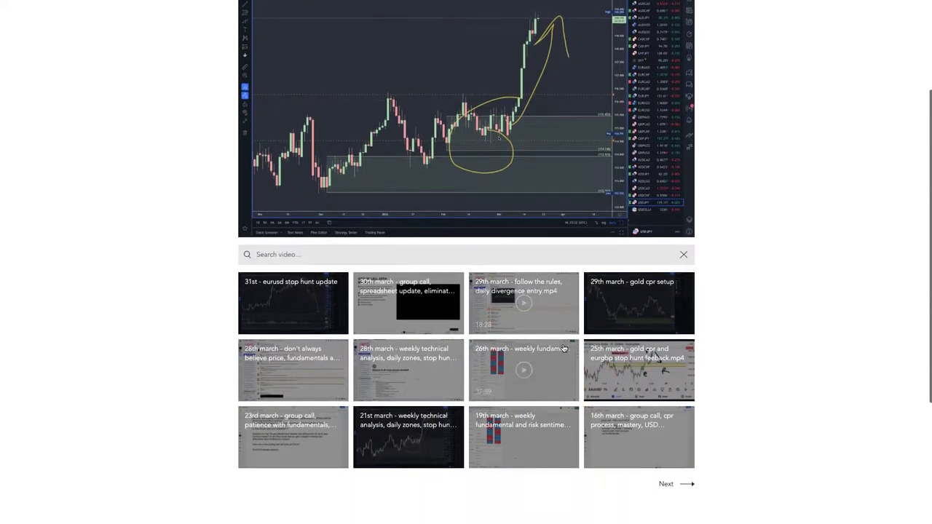
pyautogui.click(674, 488)
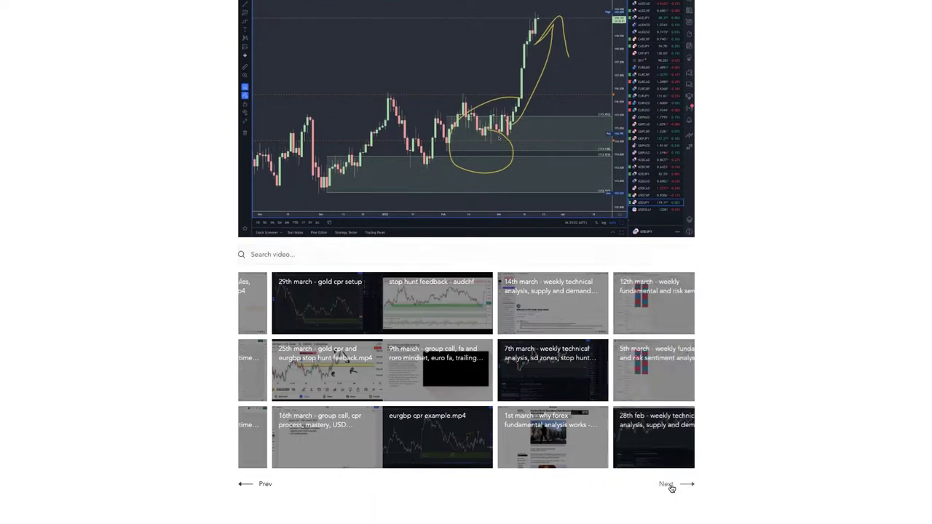
pyautogui.click(670, 485)
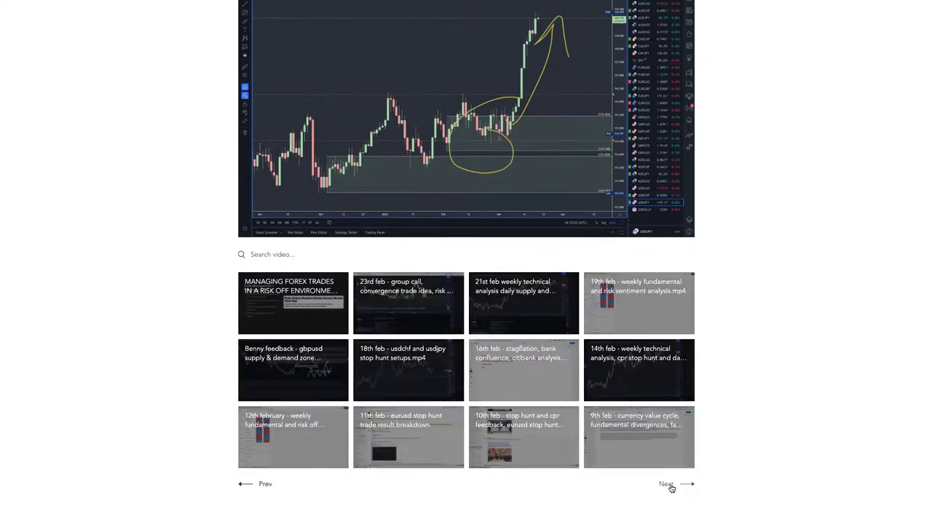
pyautogui.click(670, 486)
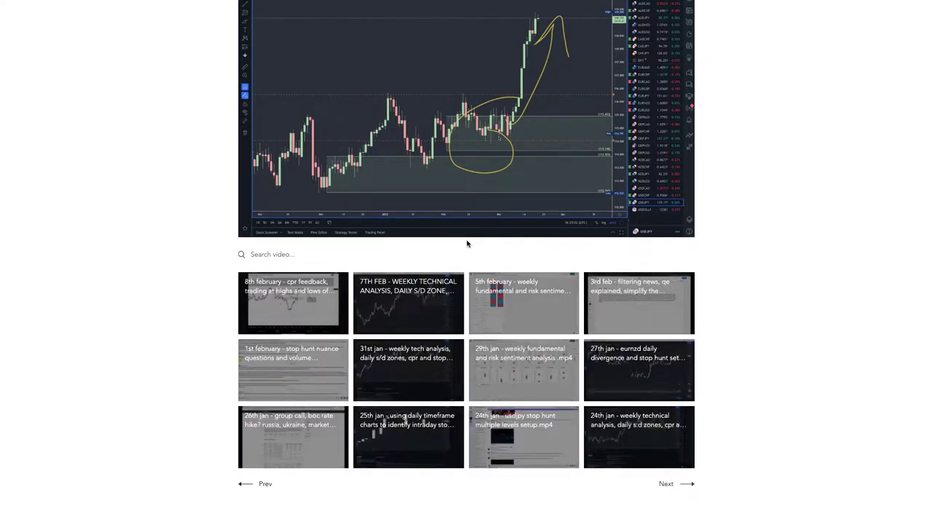
pyautogui.moveTo(555, 384)
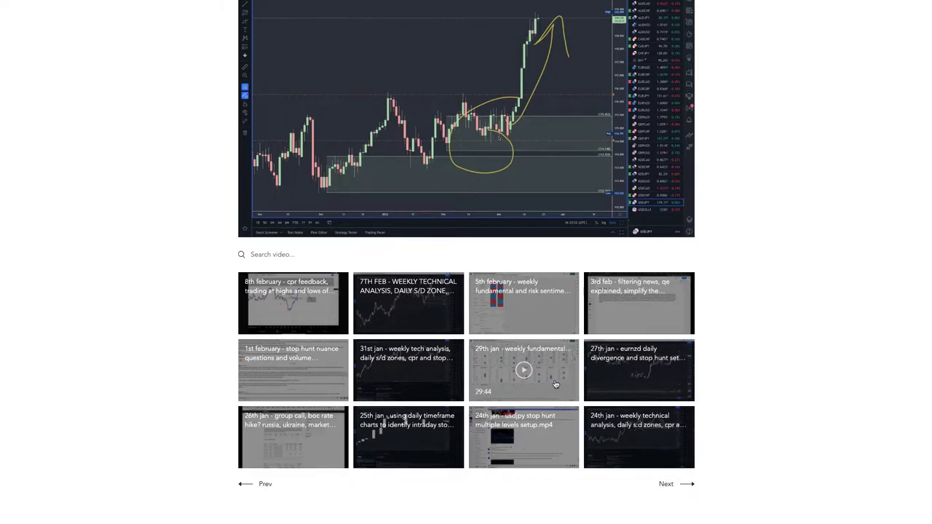
pyautogui.moveTo(623, 440)
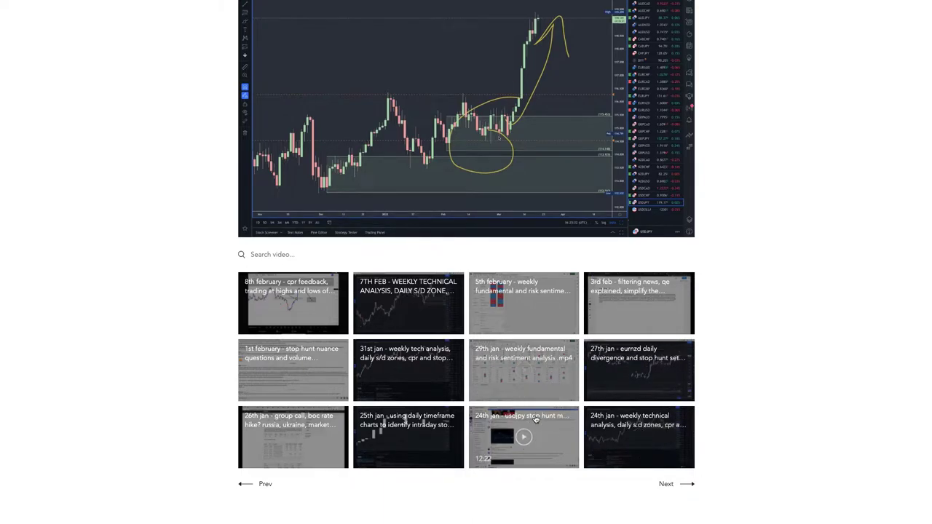
pyautogui.click(666, 484)
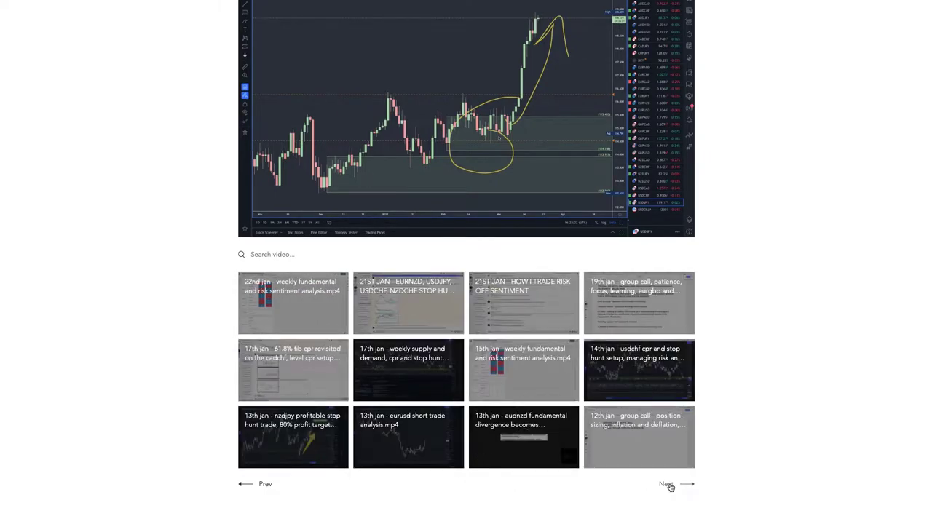
pyautogui.click(667, 484)
# Search the video library for "weekly".
pyautogui.click(305, 254)
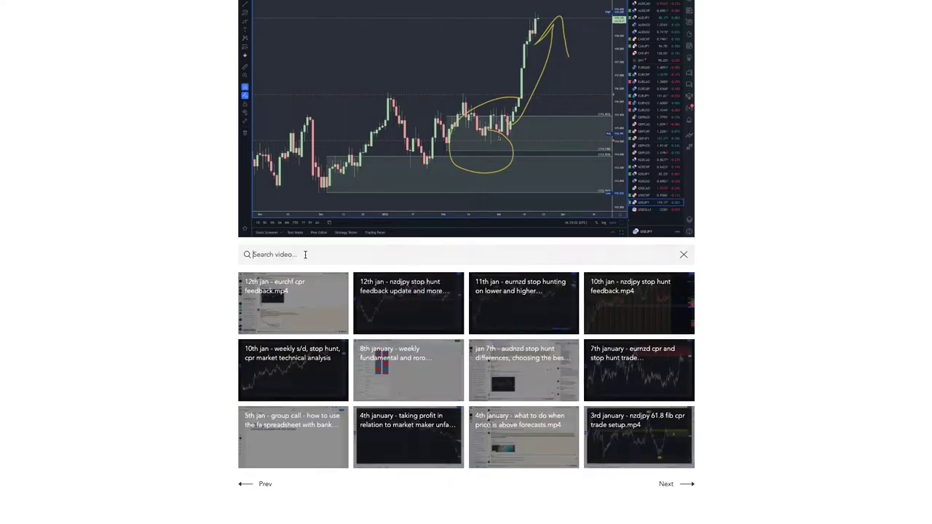
pyautogui.write('week')
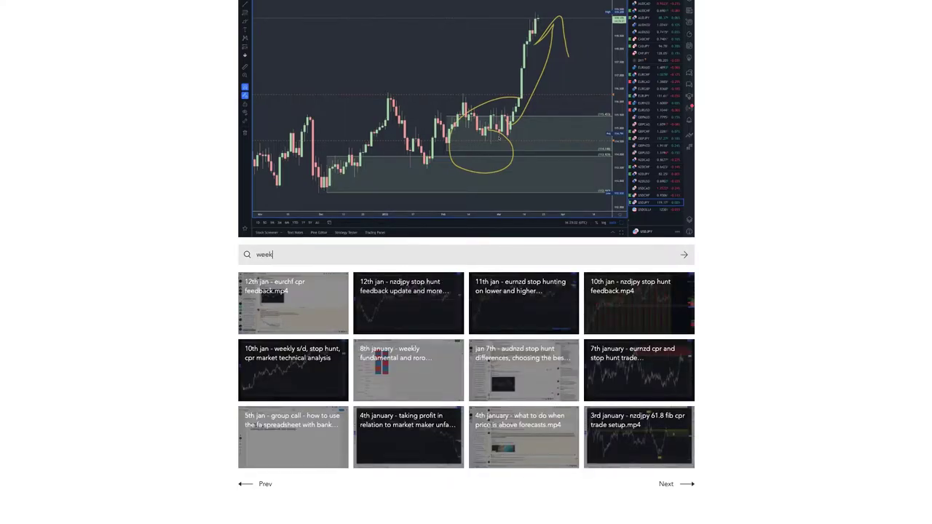
pyautogui.write('ly')
pyautogui.press('Return')
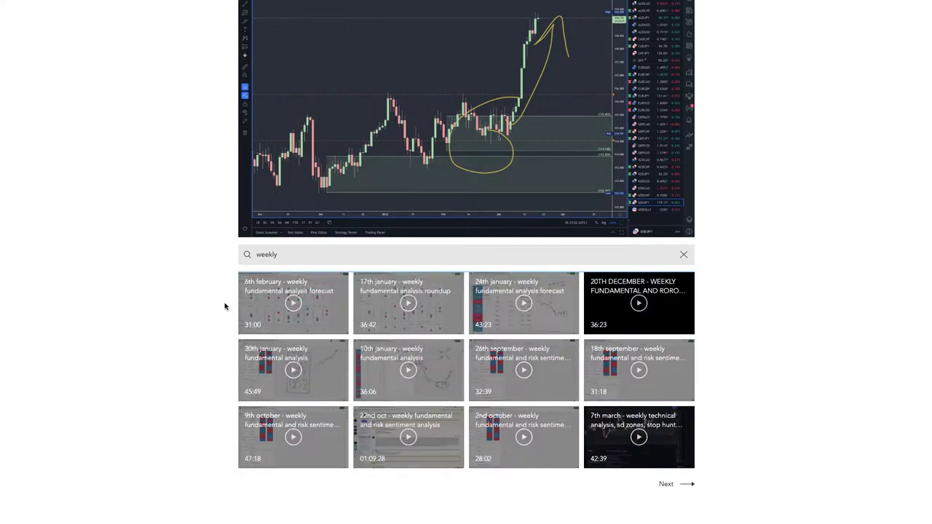
# Search the video library for "inflation" instead and check the lengths of several of the matching videos.
pyautogui.moveTo(273, 237)
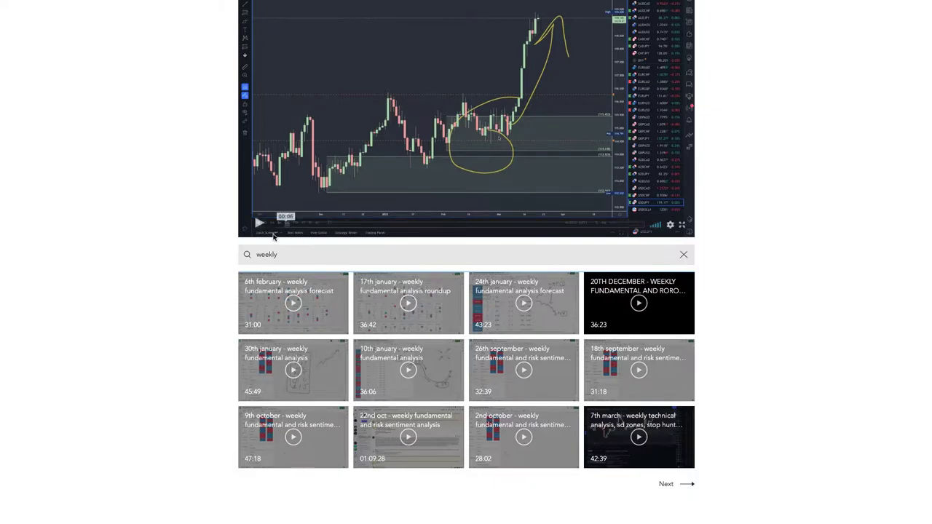
pyautogui.doubleClick(285, 257)
pyautogui.press('BackSpace')
pyautogui.write('inflation')
pyautogui.press('Return')
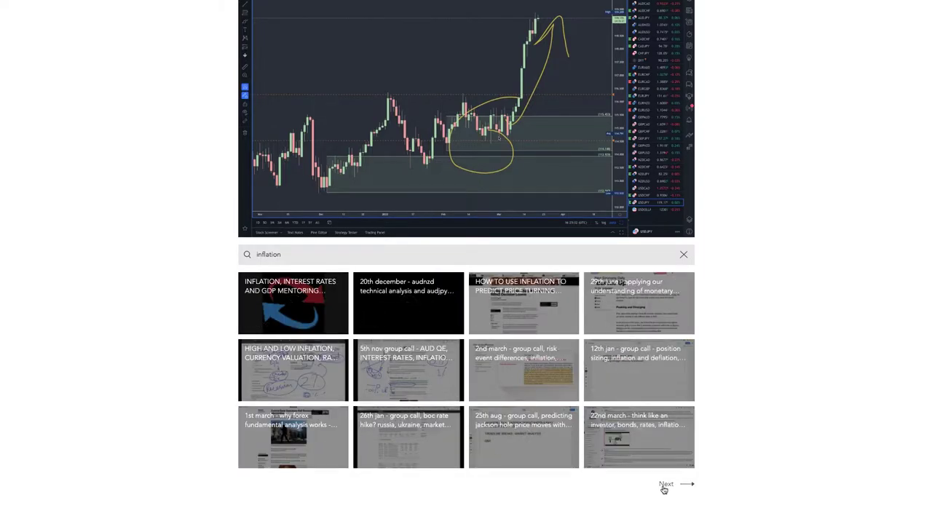
pyautogui.moveTo(269, 291)
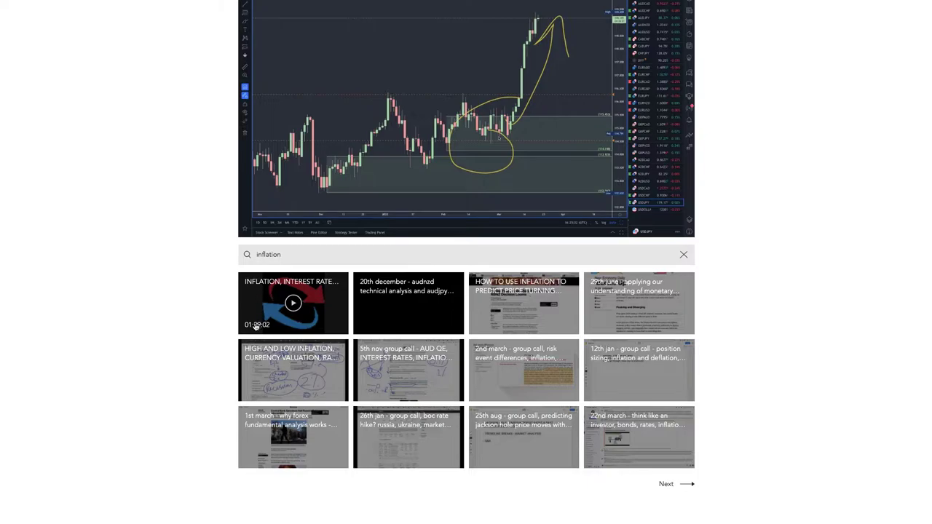
pyautogui.moveTo(504, 329)
pyautogui.moveTo(273, 368)
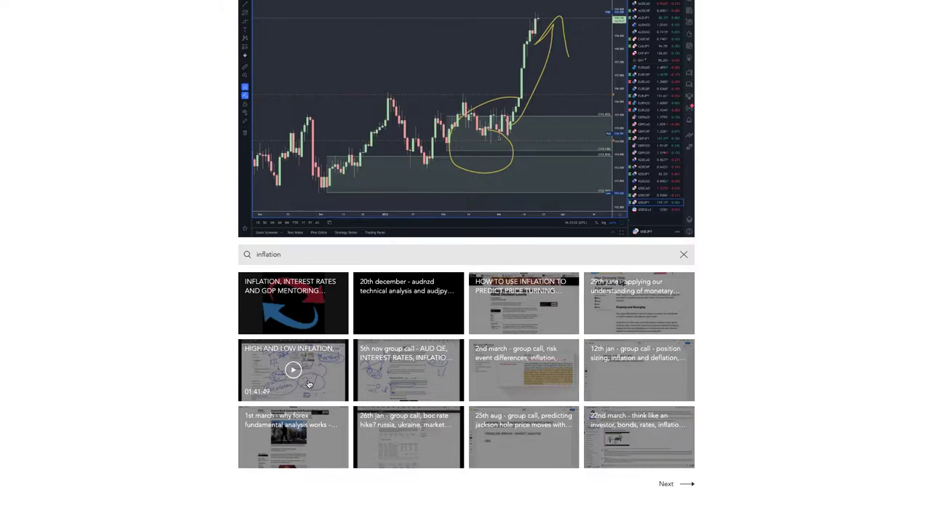
pyautogui.moveTo(254, 468)
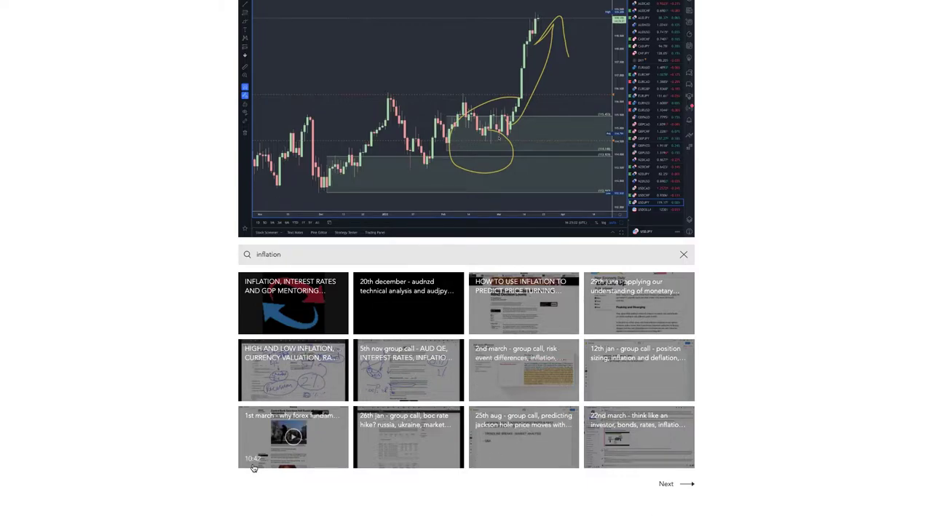
# Clear the video search and look over the latest group call and weekly technical analysis videos.
pyautogui.click(683, 258)
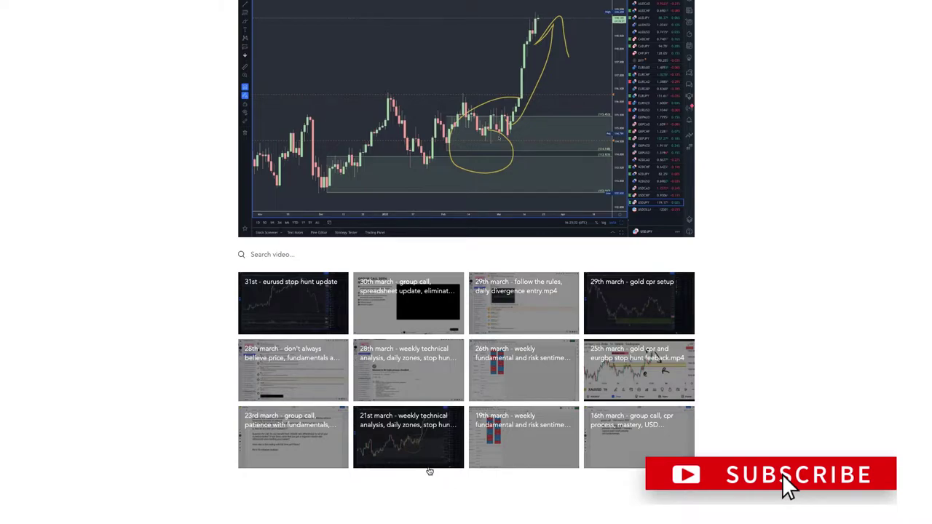
pyautogui.moveTo(370, 416)
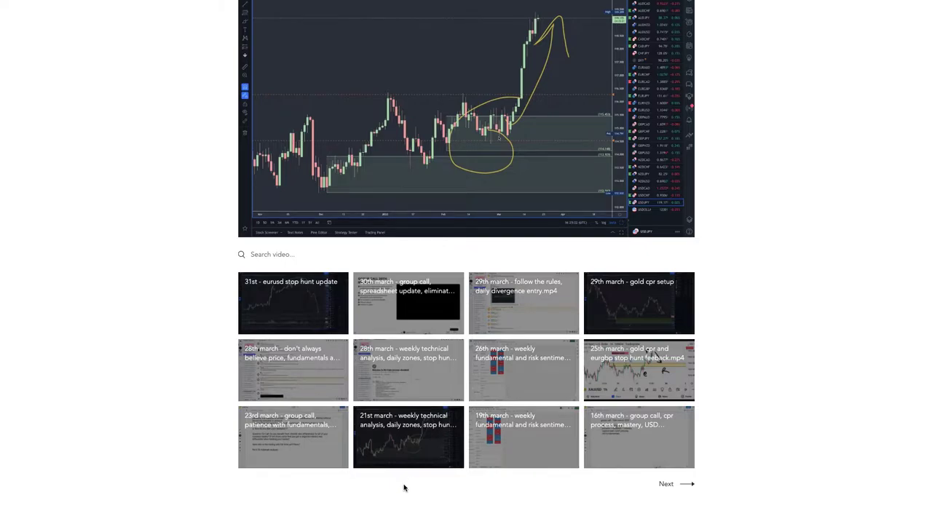
pyautogui.moveTo(421, 431)
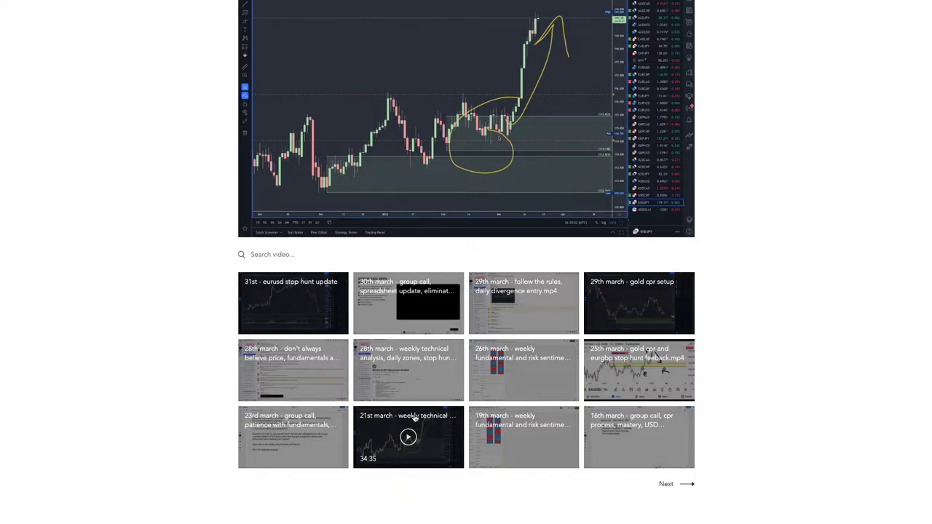
pyautogui.moveTo(424, 351)
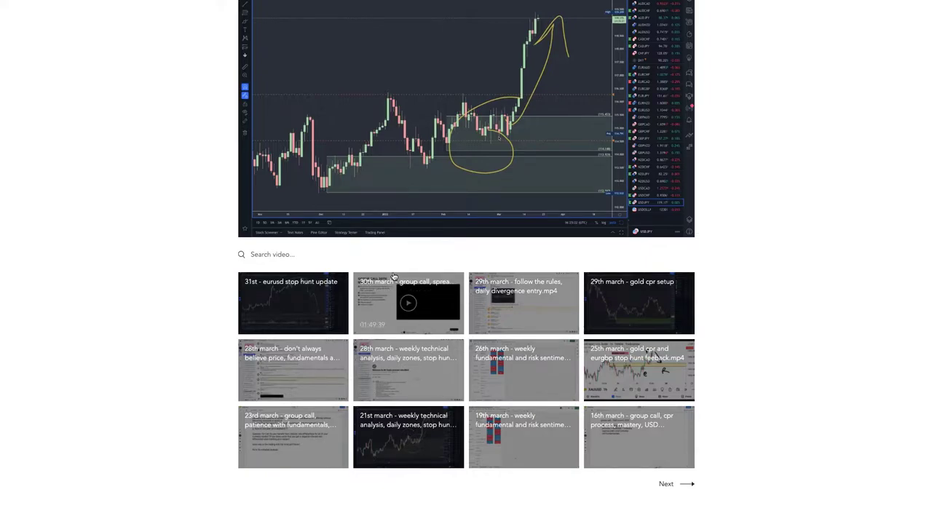
pyautogui.moveTo(392, 305)
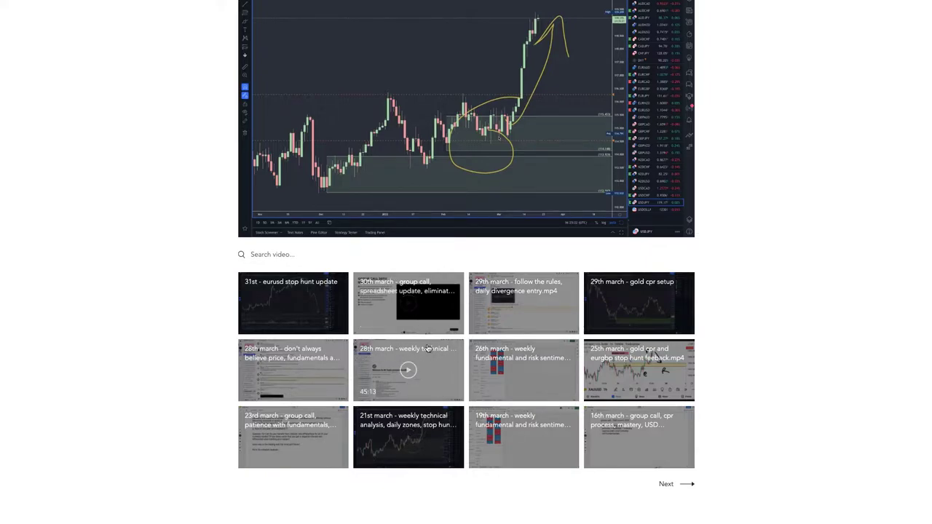
pyautogui.scroll(1, 429, 349)
pyautogui.moveTo(397, 391)
pyautogui.moveTo(402, 489)
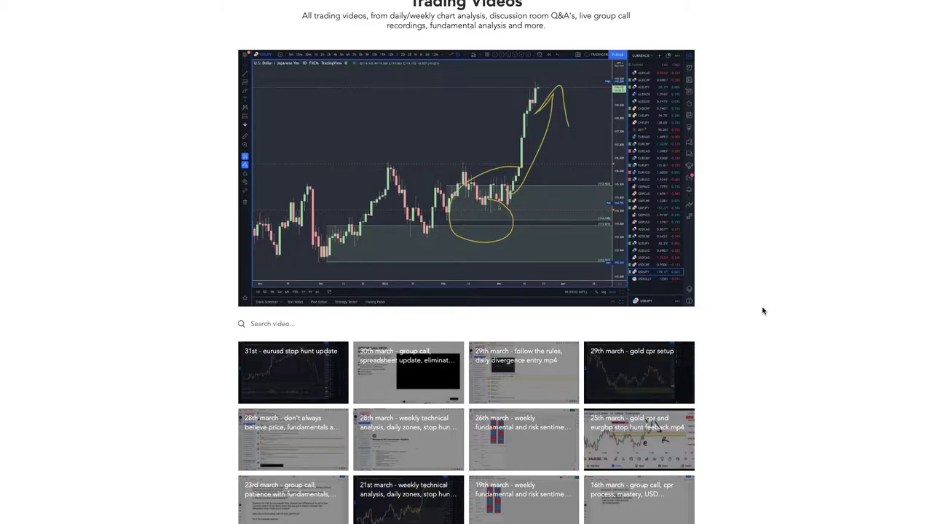
pyautogui.scroll(-1, 755, 443)
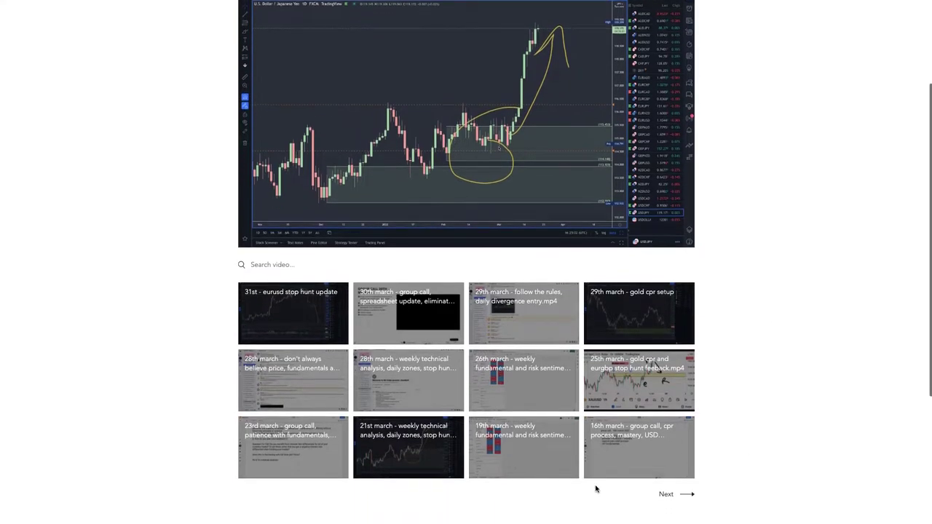
pyautogui.moveTo(420, 329)
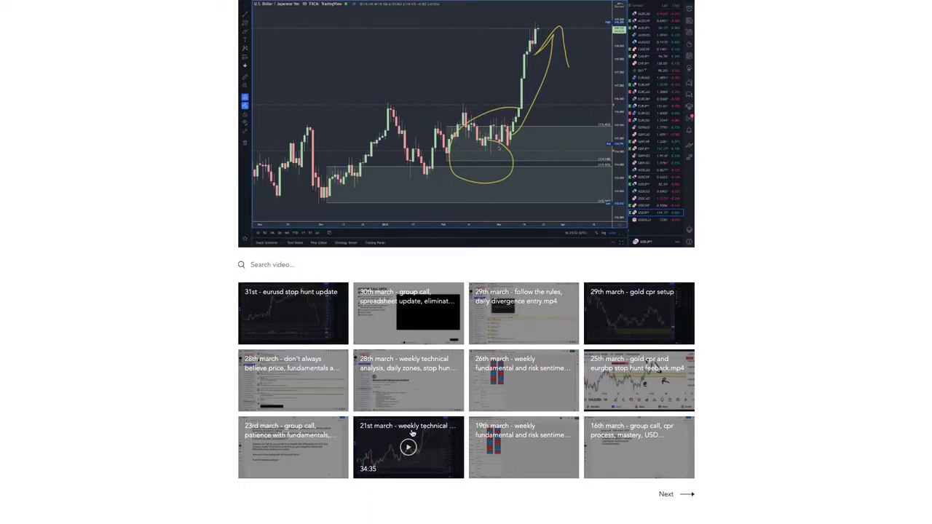
# Move the featured trading video to 25:03 and play it from there.
pyautogui.moveTo(291, 243)
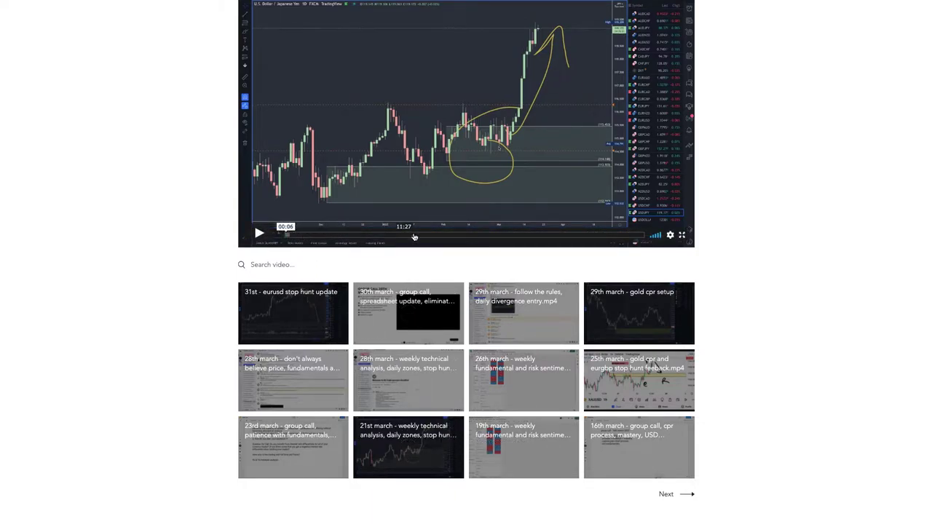
pyautogui.click(545, 237)
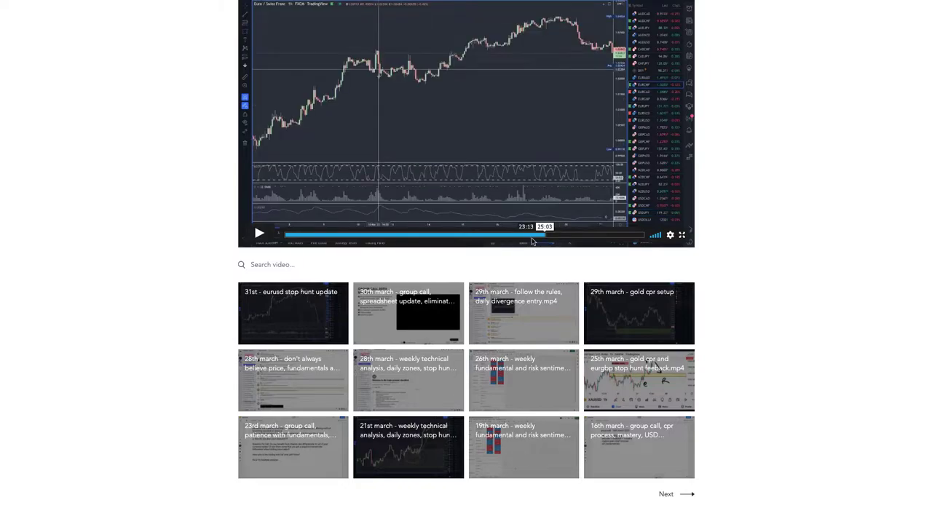
pyautogui.scroll(2, 479, 255)
pyautogui.moveTo(511, 348)
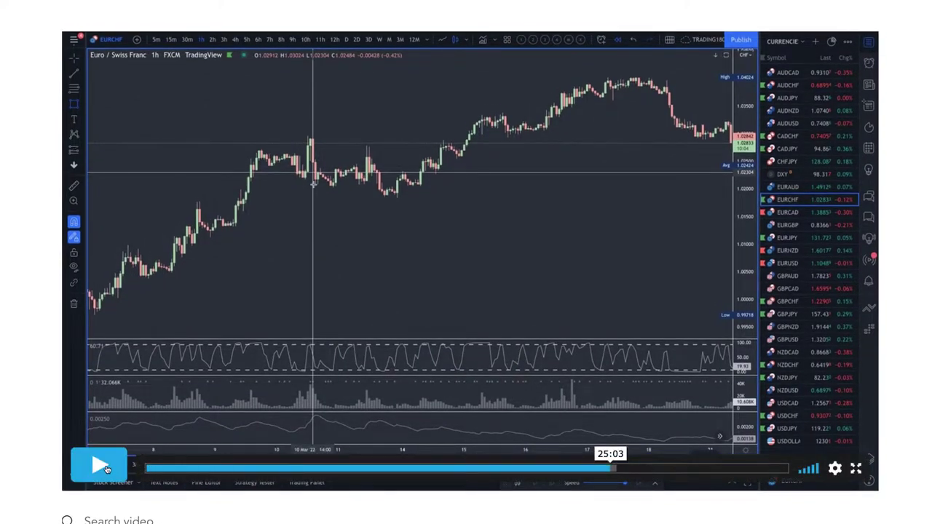
pyautogui.click(102, 467)
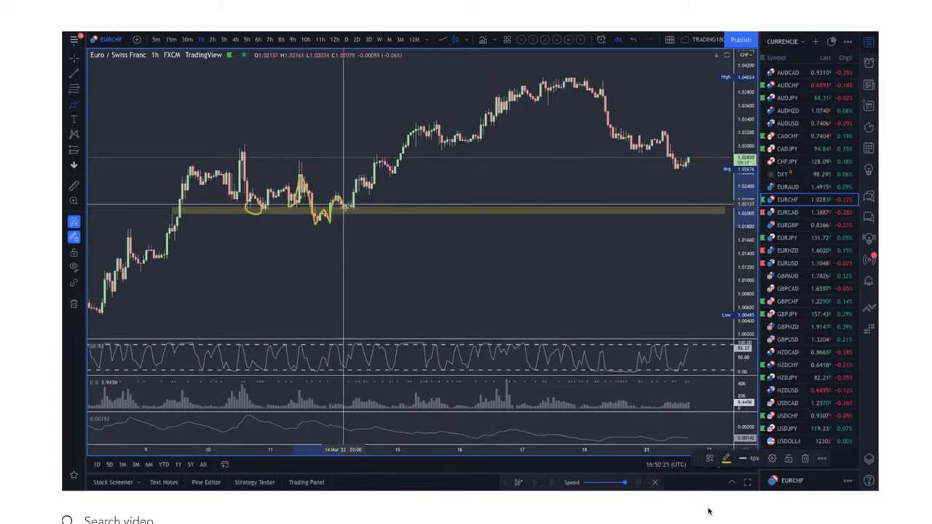
# Change the playback quality of the trading video.
pyautogui.moveTo(794, 482)
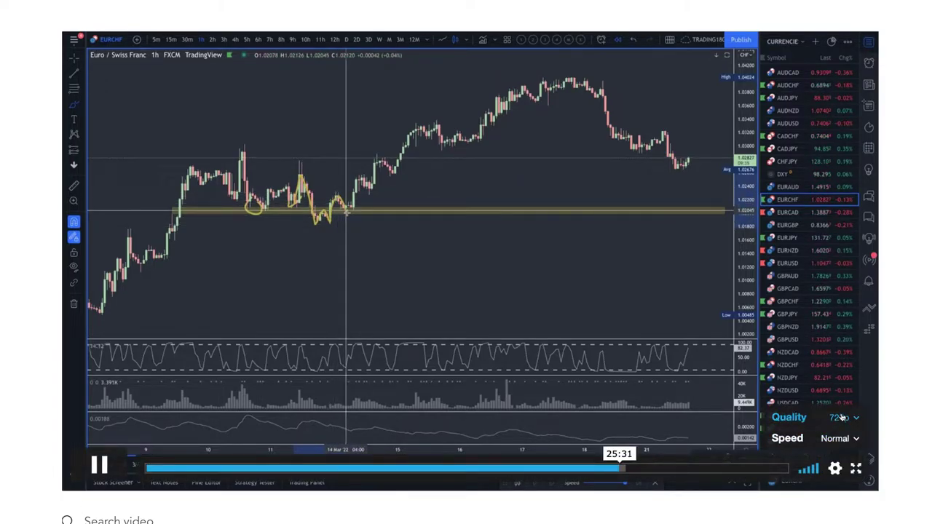
pyautogui.click(840, 416)
pyautogui.click(801, 357)
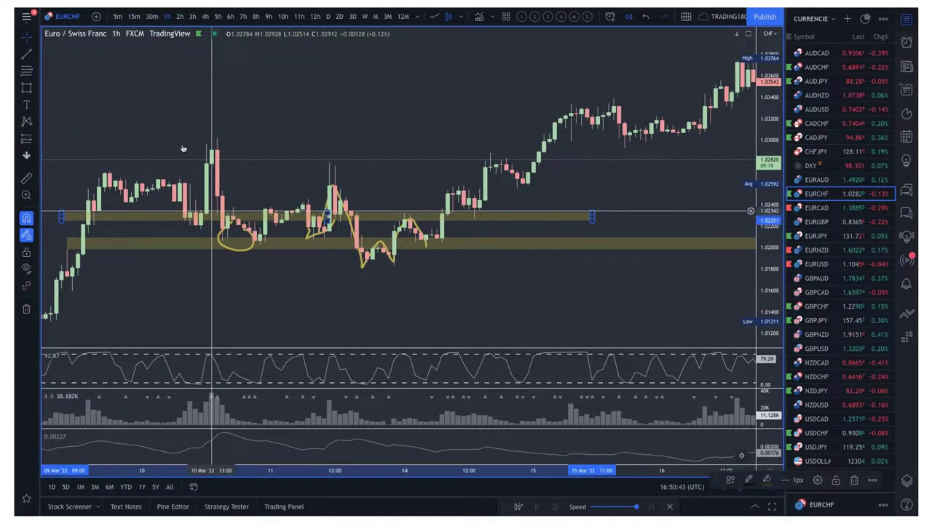
# Switch the EURCHF chart to the 15-minute timeframe and show the yellow zones around 10 to 14 March.
pyautogui.click(134, 16)
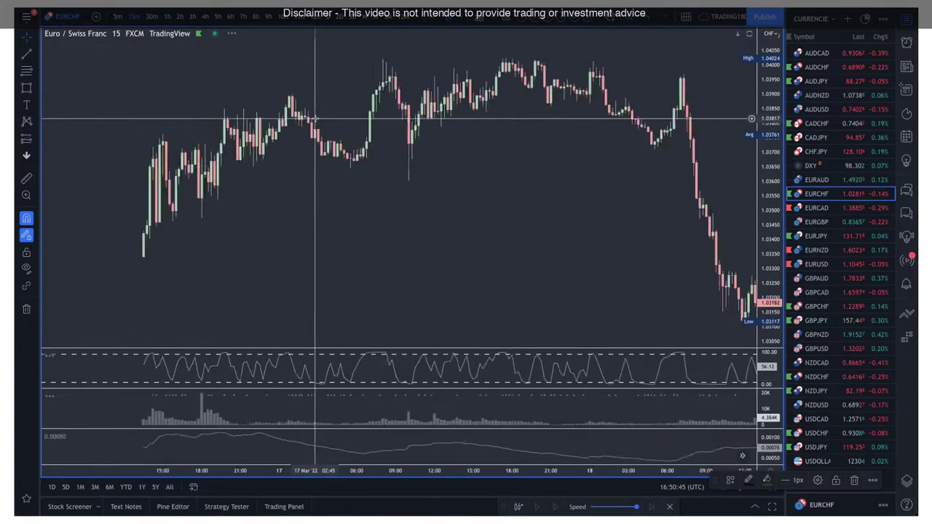
pyautogui.scroll(5, 315, 118)
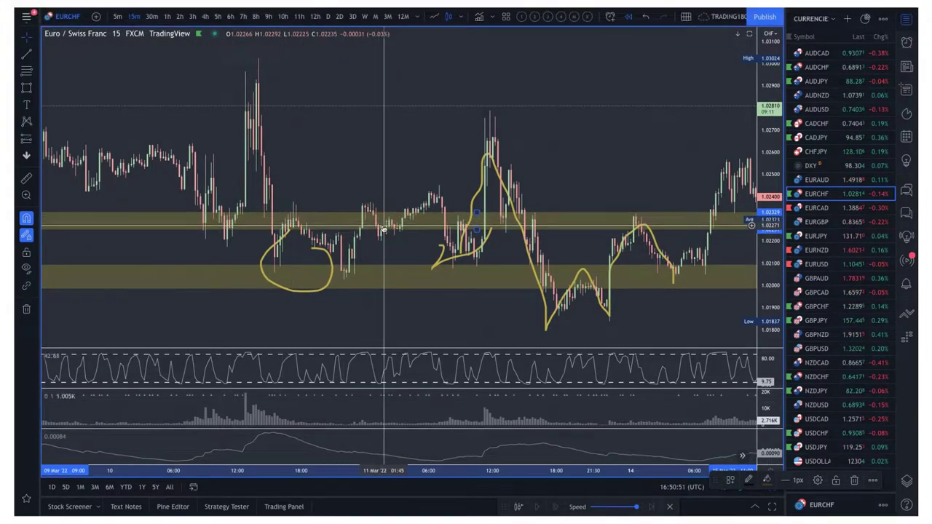
pyautogui.hscroll(5, 510, 224)
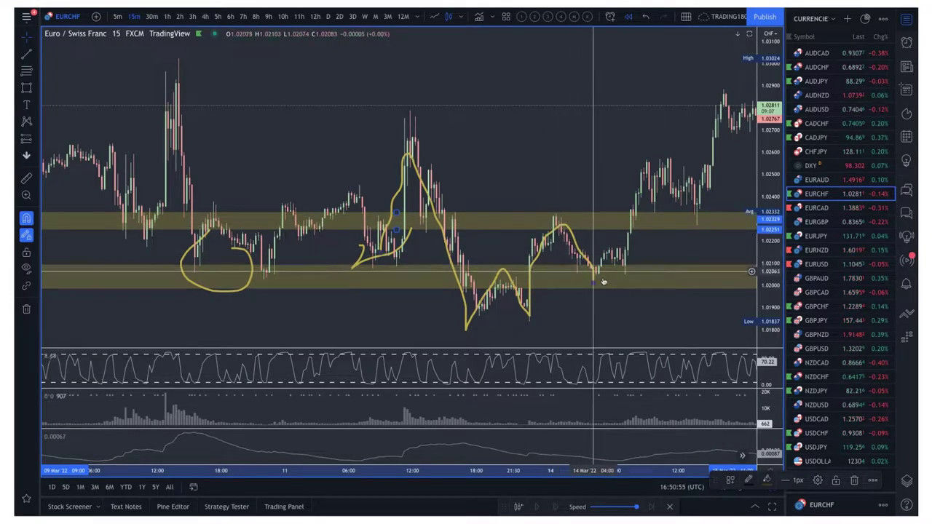
# Place a Fib Retracement from the 11 March high at 1.02788 down to the swing low at 1.01862.
pyautogui.click(26, 71)
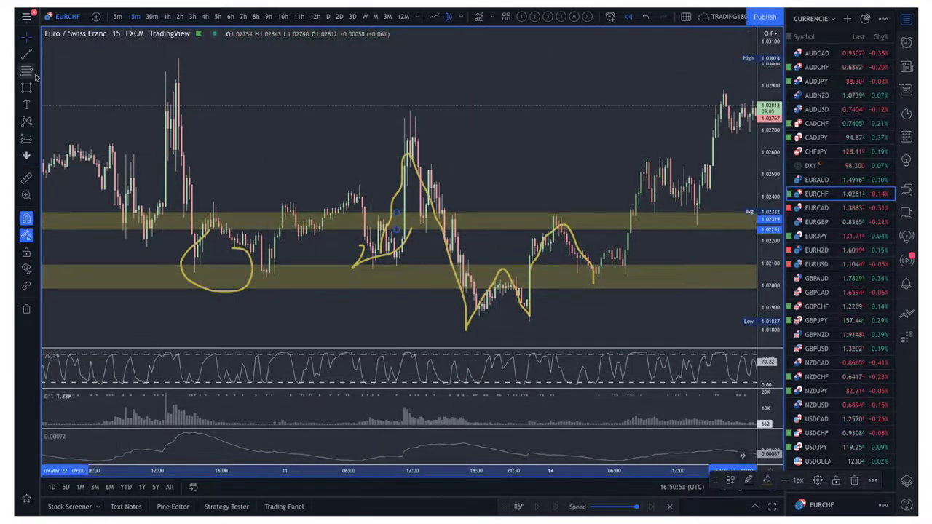
pyautogui.click(410, 111)
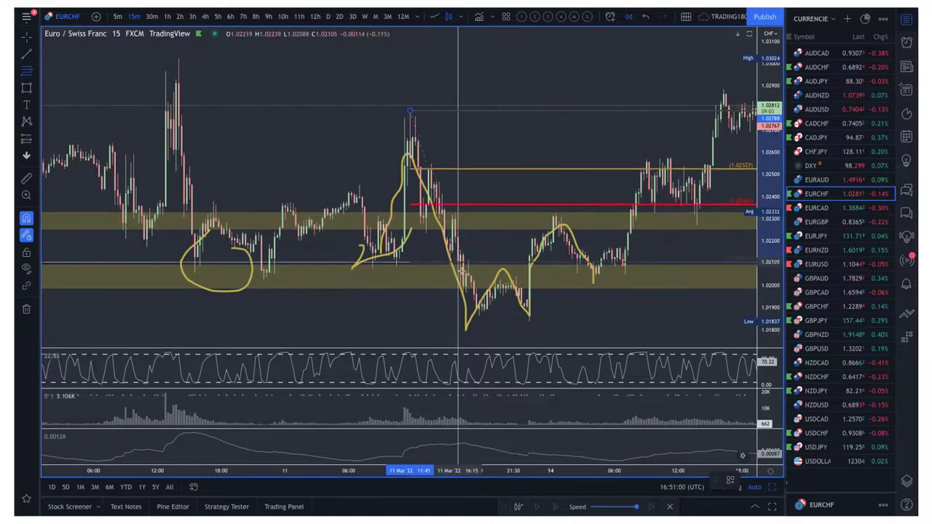
pyautogui.click(478, 317)
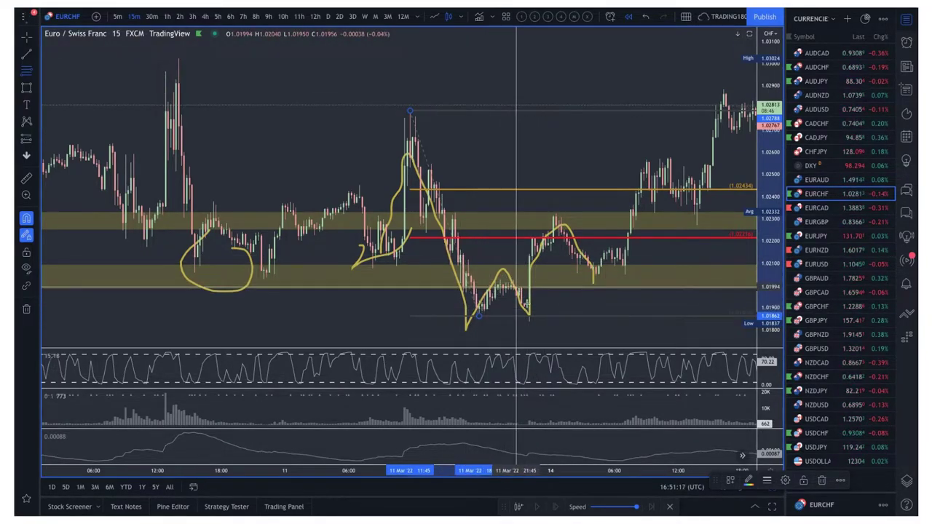
pyautogui.scroll(-3, 626, 207)
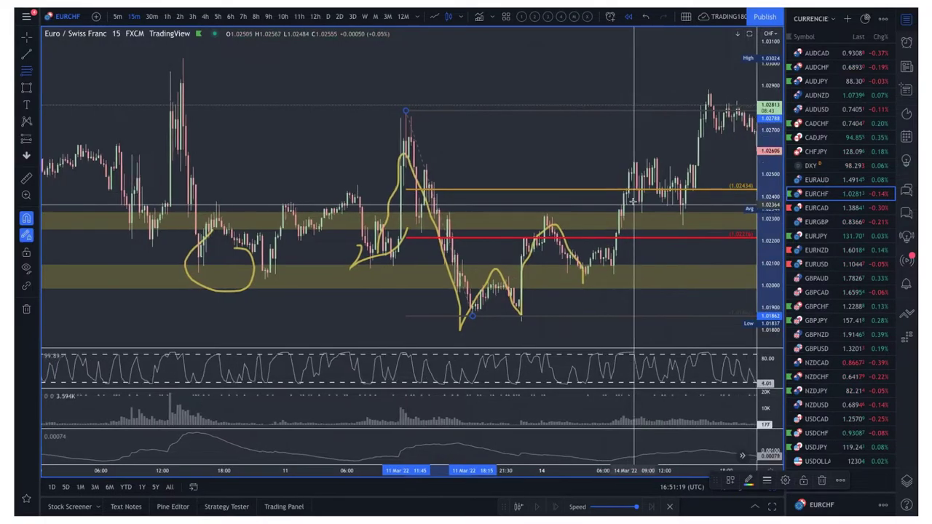
pyautogui.scroll(-3, 628, 207)
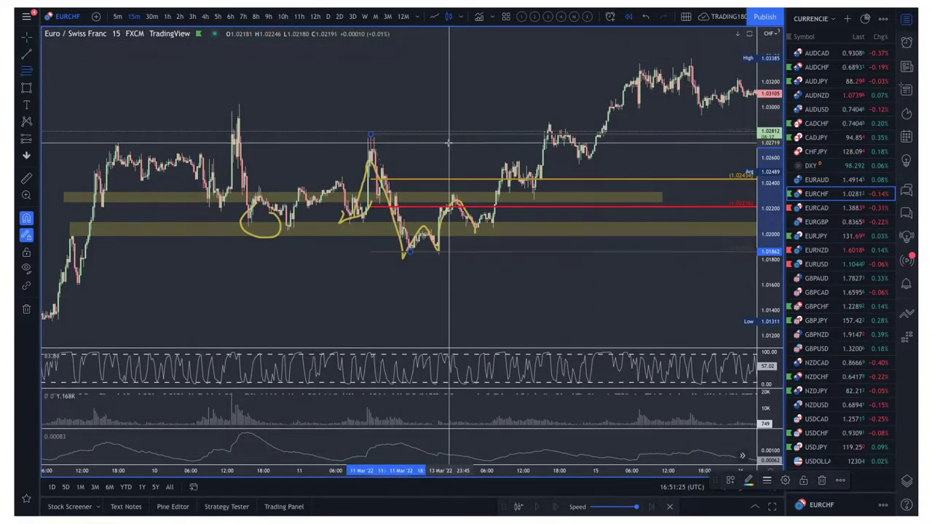
# Switch the EURCHF chart to the daily timeframe and show the March 2022 candles up close.
pyautogui.click(329, 17)
pyautogui.hscroll(-10, 519, 125)
pyautogui.hscroll(15, 518, 125)
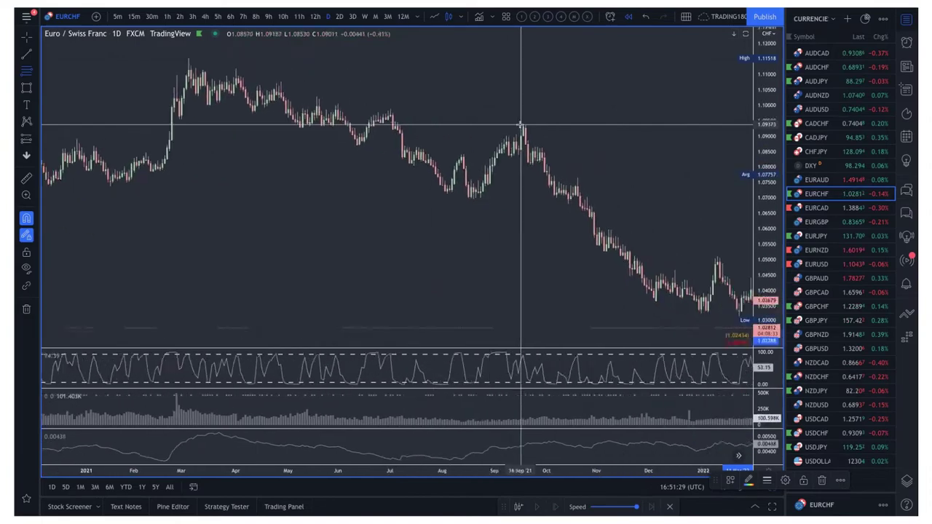
pyautogui.scroll(6, 625, 172)
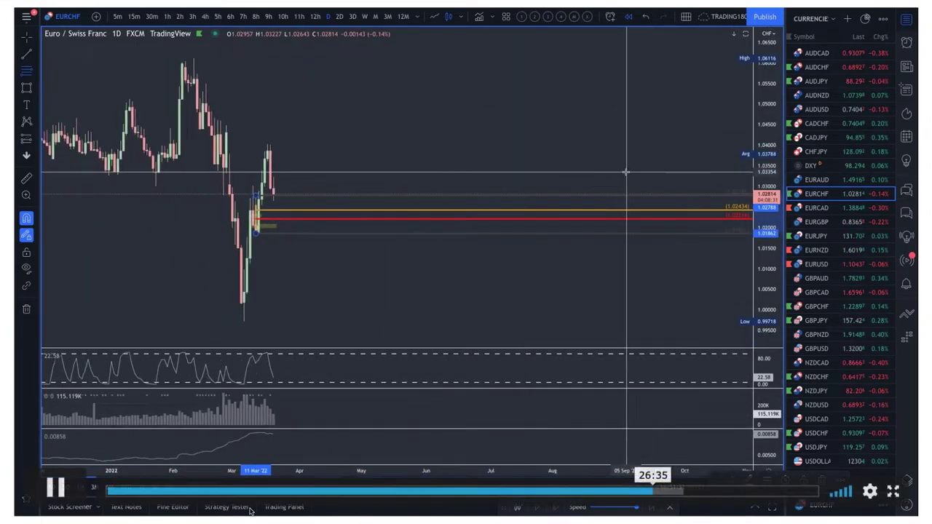
pyautogui.hscroll(2, 621, 172)
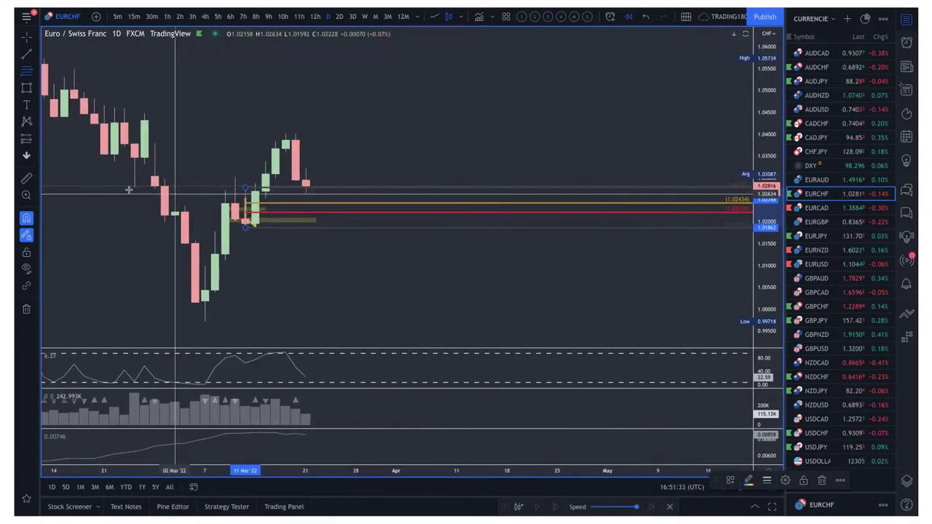
# Mark the 11 March daily zone with a Fib Retracement from 1.02068 down to 1.01837, using the 2. DEMAND drawing template.
pyautogui.click(27, 71)
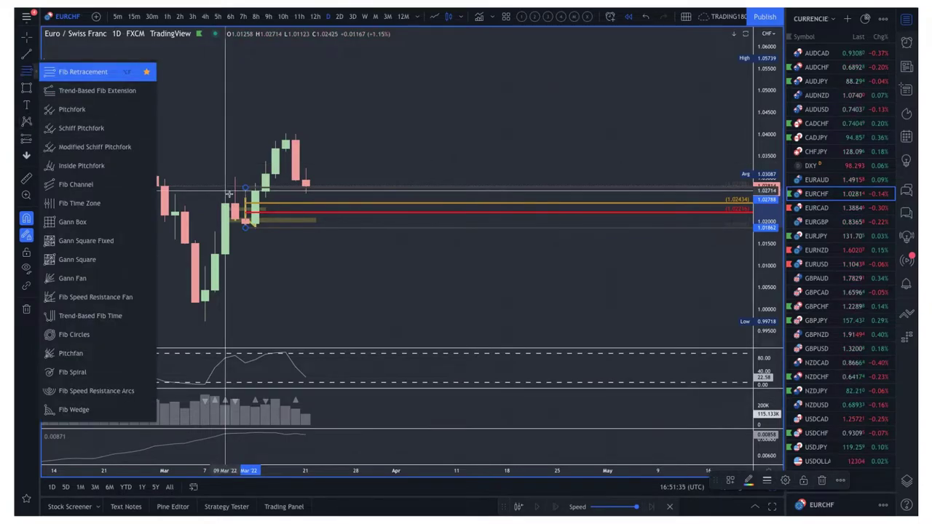
pyautogui.click(246, 215)
pyautogui.click(248, 235)
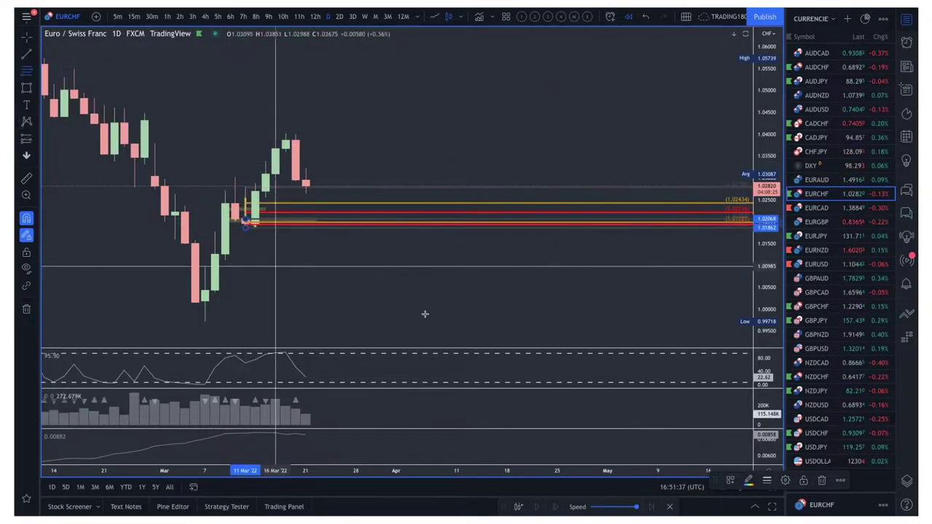
pyautogui.click(728, 482)
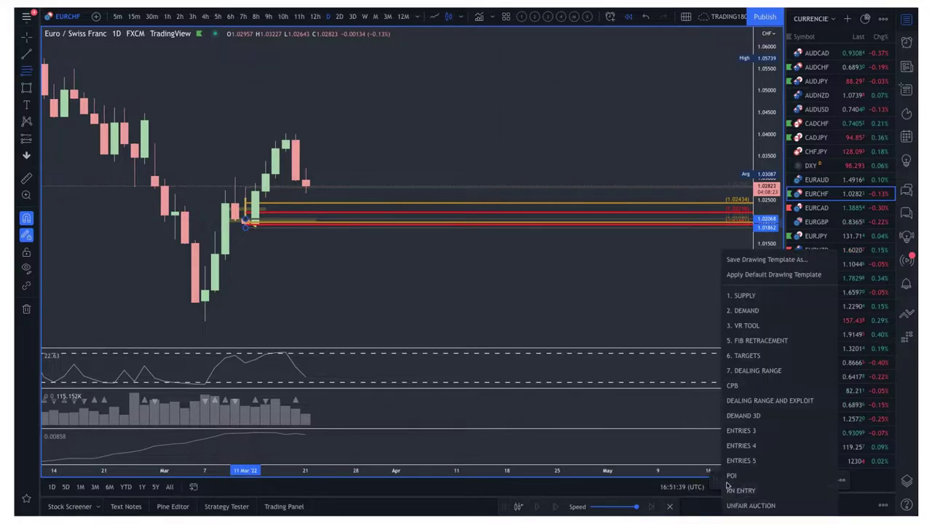
pyautogui.click(746, 312)
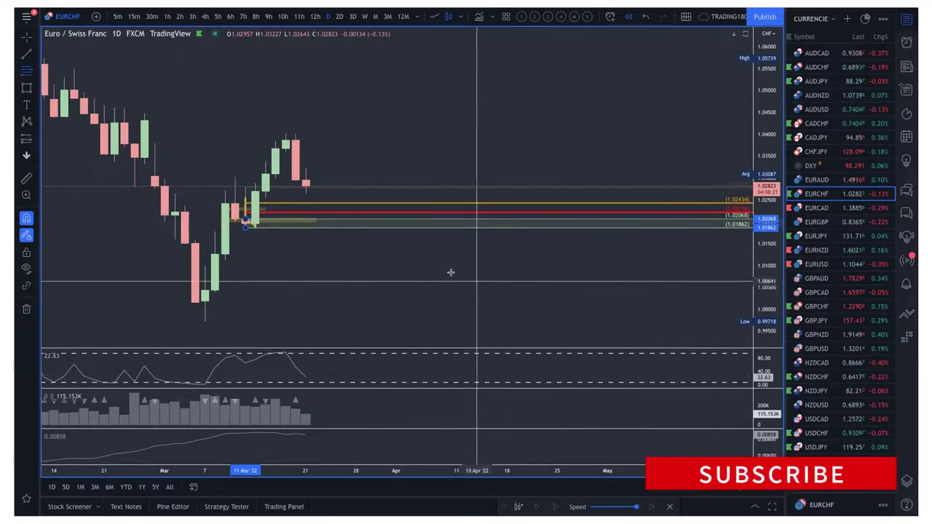
pyautogui.rightClick(248, 235)
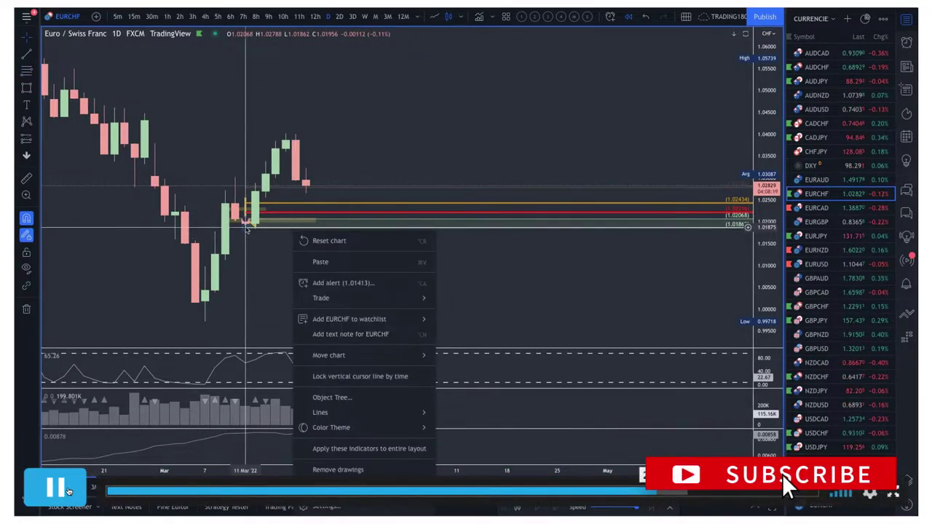
pyautogui.click(248, 234)
# Pause the trading video and look over the March videos in the library below it.
pyautogui.click(70, 492)
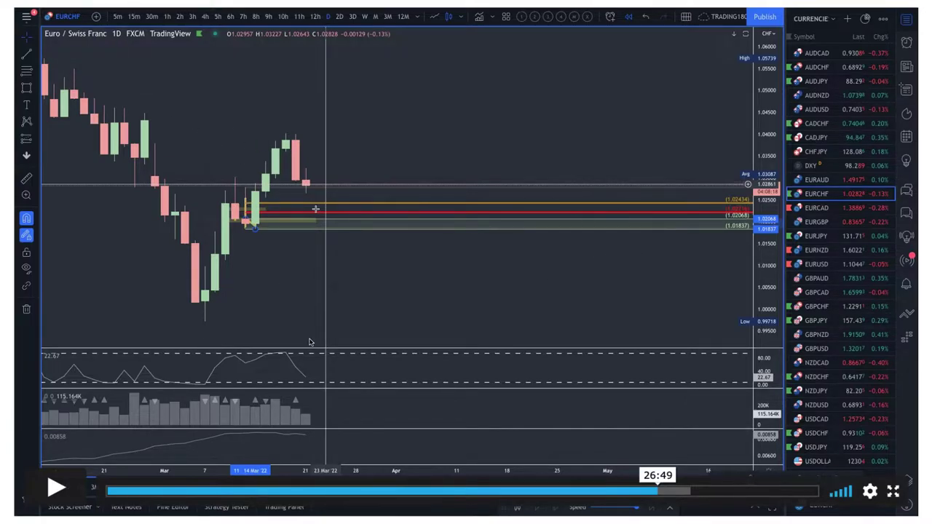
pyautogui.scroll(-6, 309, 342)
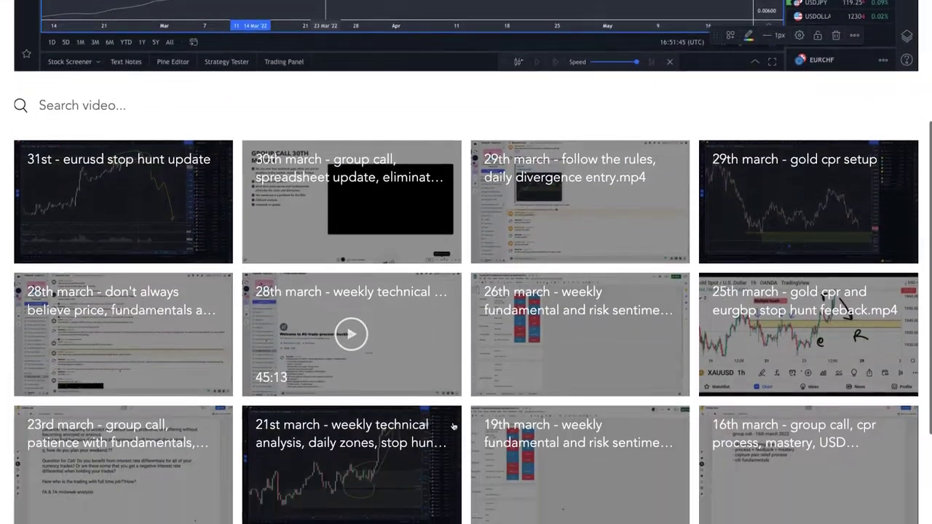
pyautogui.scroll(-1, 453, 426)
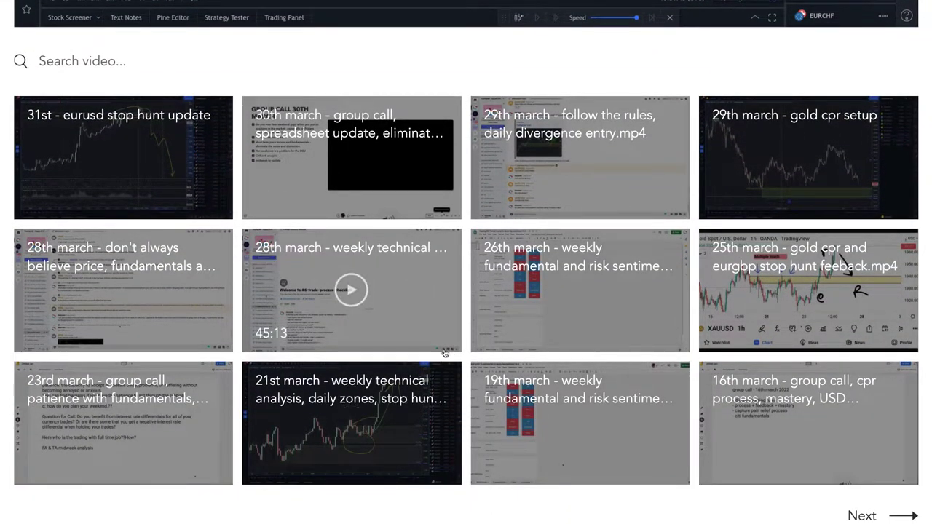
pyautogui.click(352, 289)
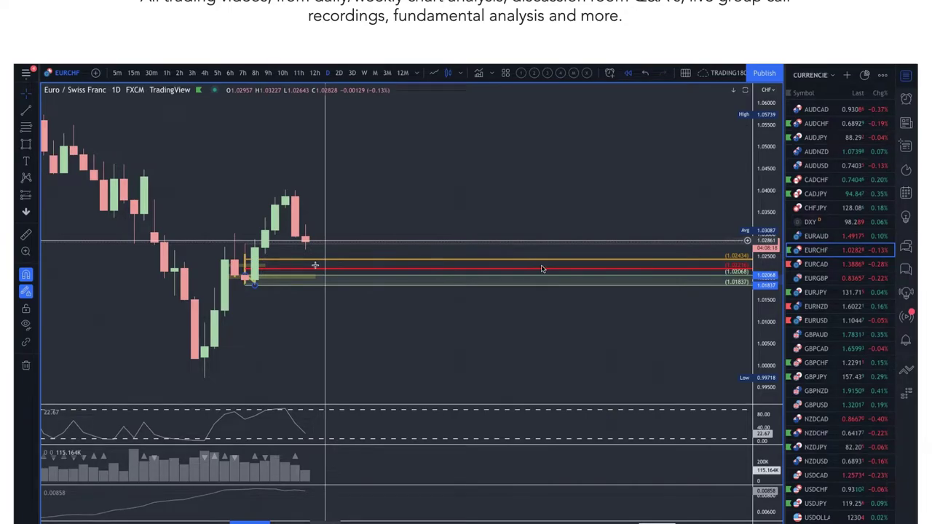
pyautogui.scroll(2, 187, 77)
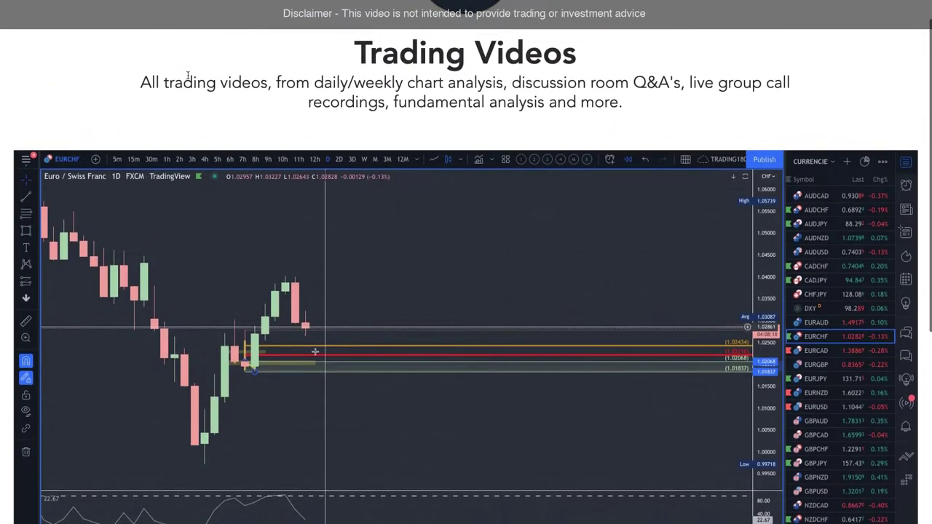
pyautogui.scroll(2, 357, 106)
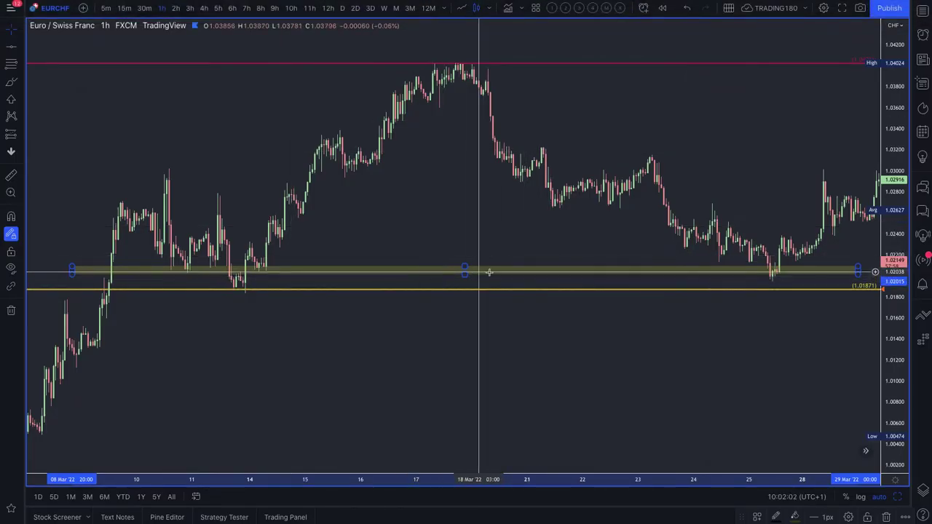
# Examine the EURCHF 1-hour price action around the yellow zone and the 1.01871 line from early to late March.
pyautogui.hscroll(-5, 500, 271)
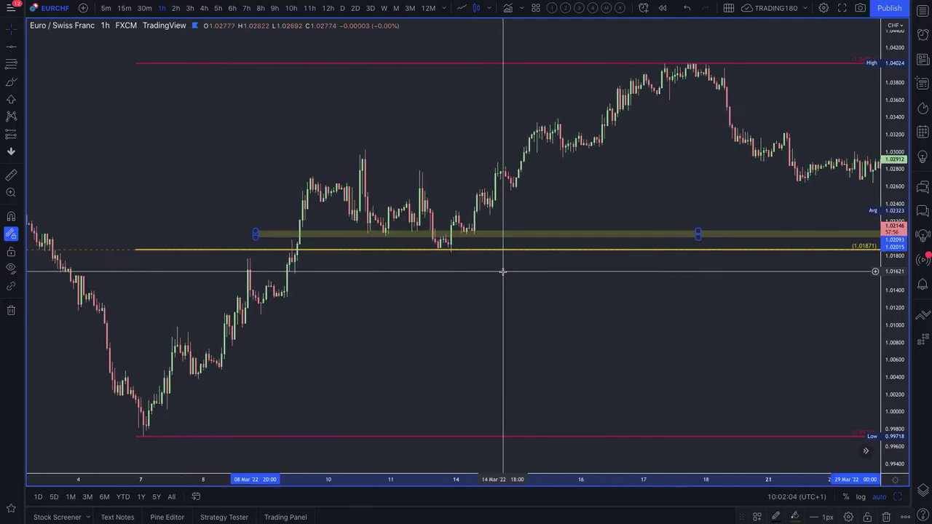
pyautogui.scroll(1, 406, 225)
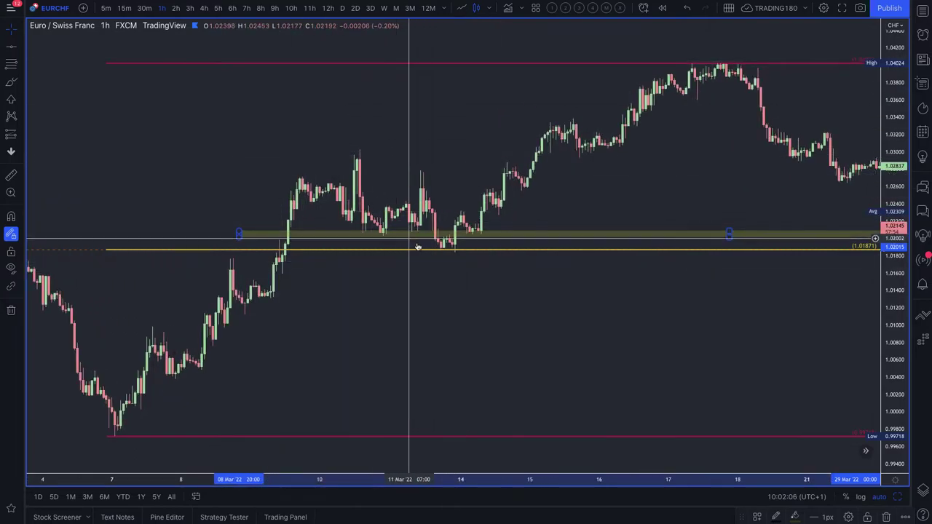
pyautogui.scroll(2, 374, 233)
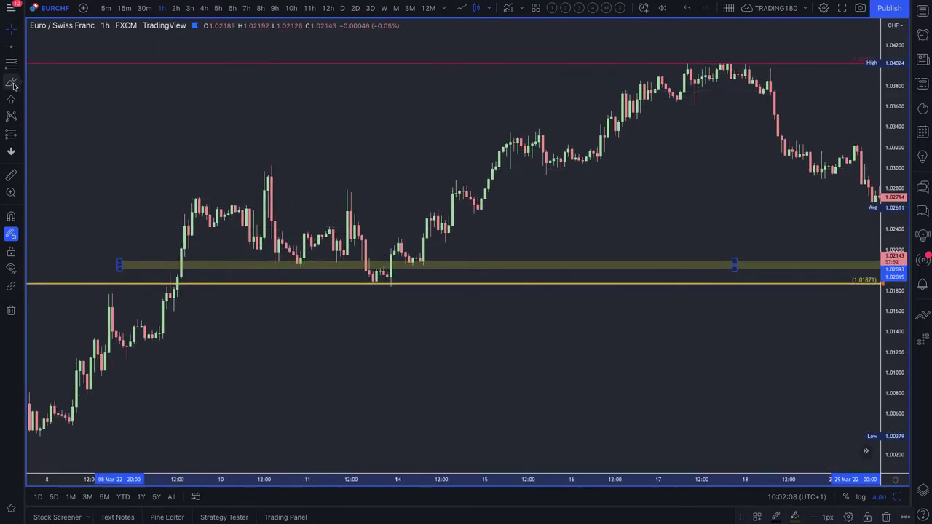
pyautogui.click(10, 84)
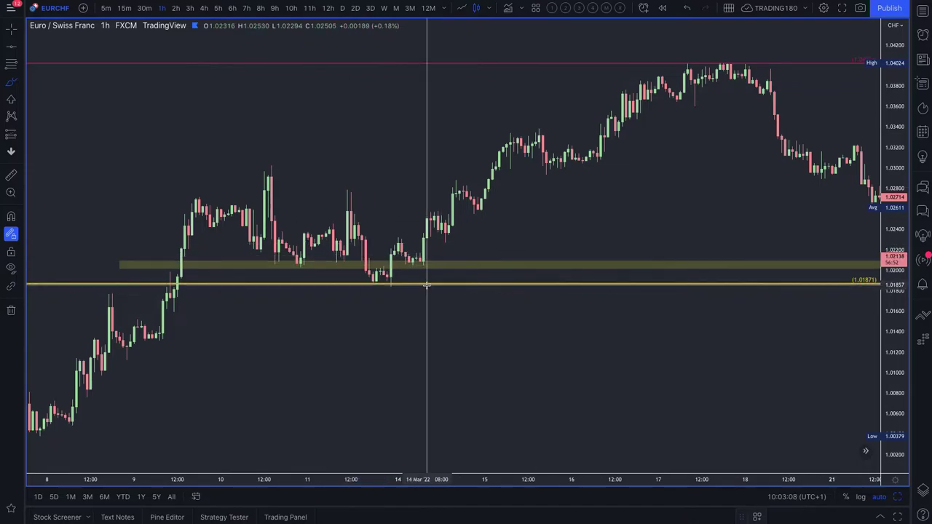
pyautogui.scroll(-3, 418, 269)
pyautogui.scroll(-2, 418, 272)
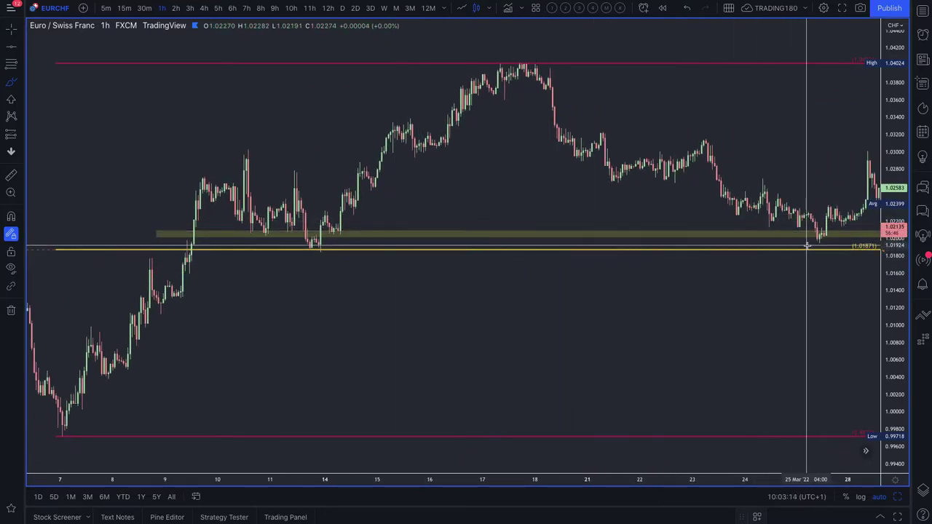
pyautogui.hscroll(5, 807, 245)
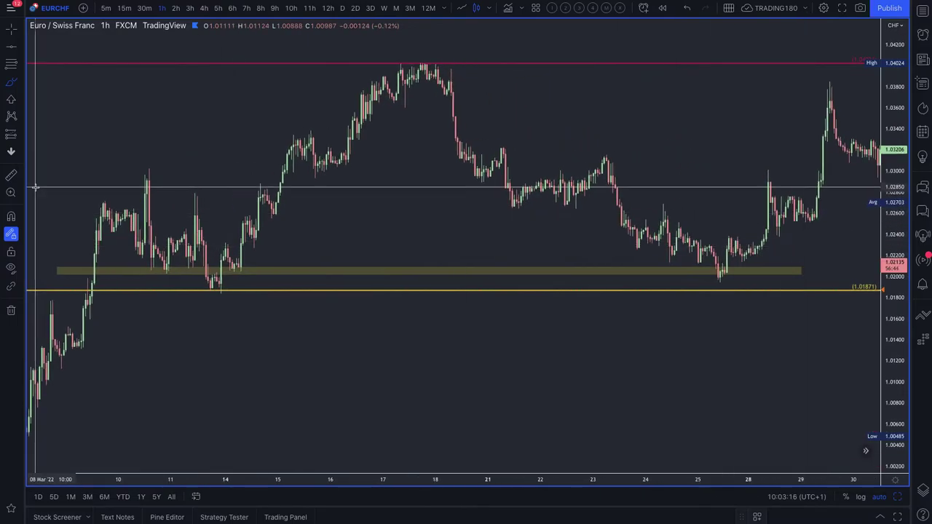
# Brush a circle on the 25 March low with an arrow up to the 29 March high, and a downward arrow and S below the 14 March low.
pyautogui.click(14, 83)
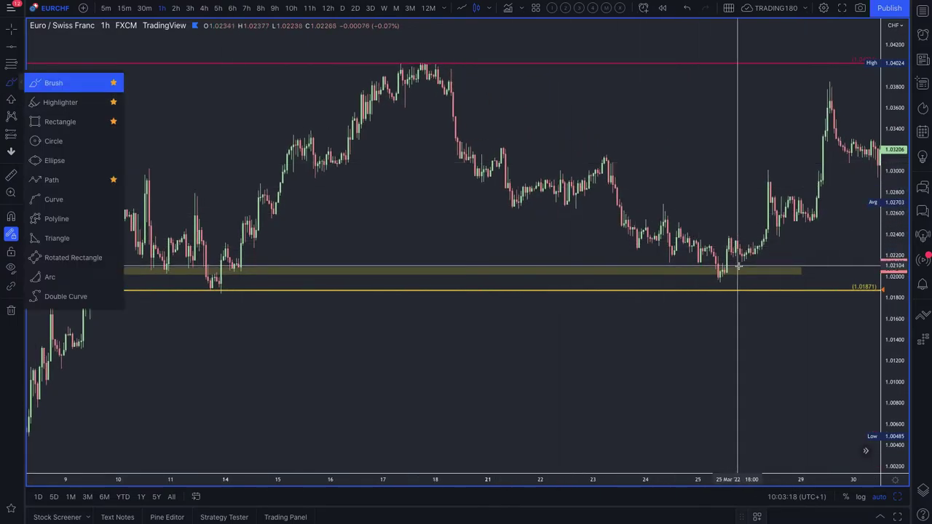
pyautogui.moveTo(726, 268)
pyautogui.mouseDown()
pyautogui.moveTo(707, 280)
pyautogui.moveTo(815, 93)
pyautogui.moveTo(820, 100)
pyautogui.mouseUp()
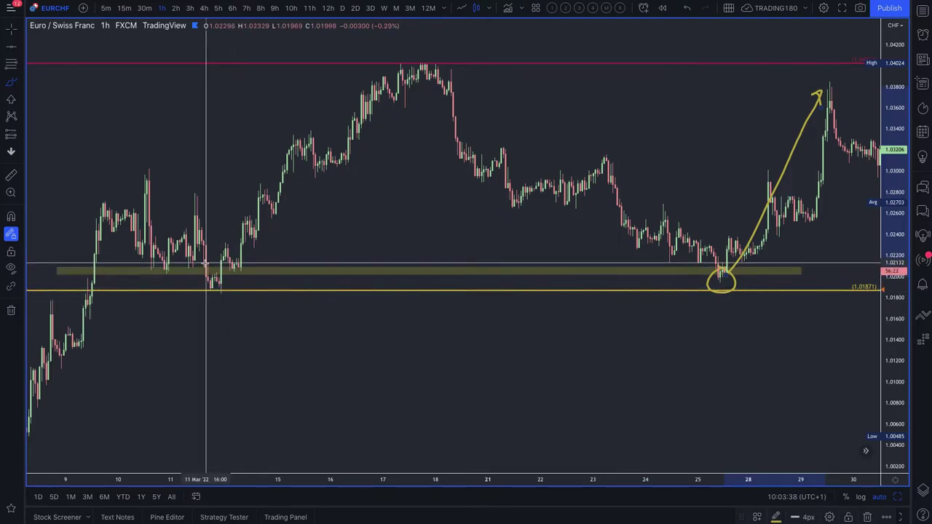
pyautogui.moveTo(216, 279)
pyautogui.mouseDown()
pyautogui.moveTo(222, 320)
pyautogui.moveTo(237, 327)
pyautogui.mouseUp()
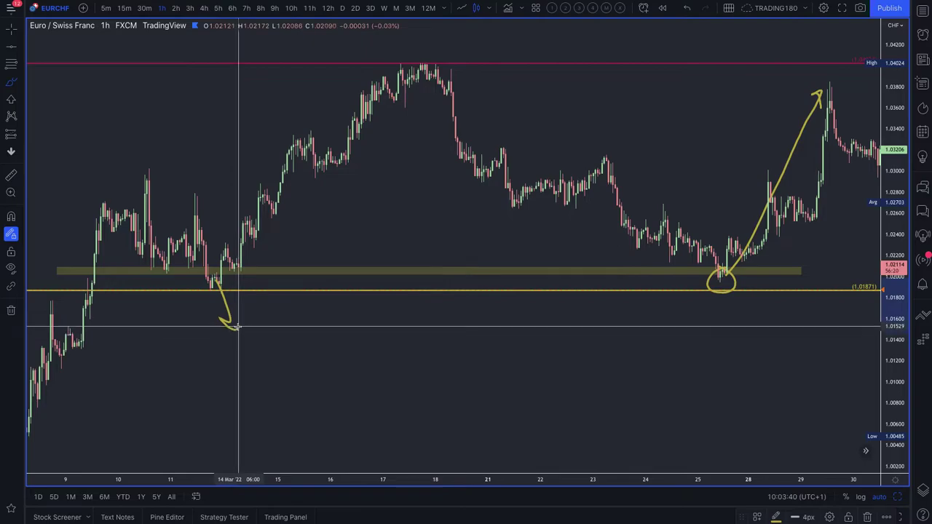
pyautogui.moveTo(279, 284)
pyautogui.mouseDown()
pyautogui.moveTo(256, 288)
pyautogui.moveTo(252, 308)
pyautogui.mouseUp()
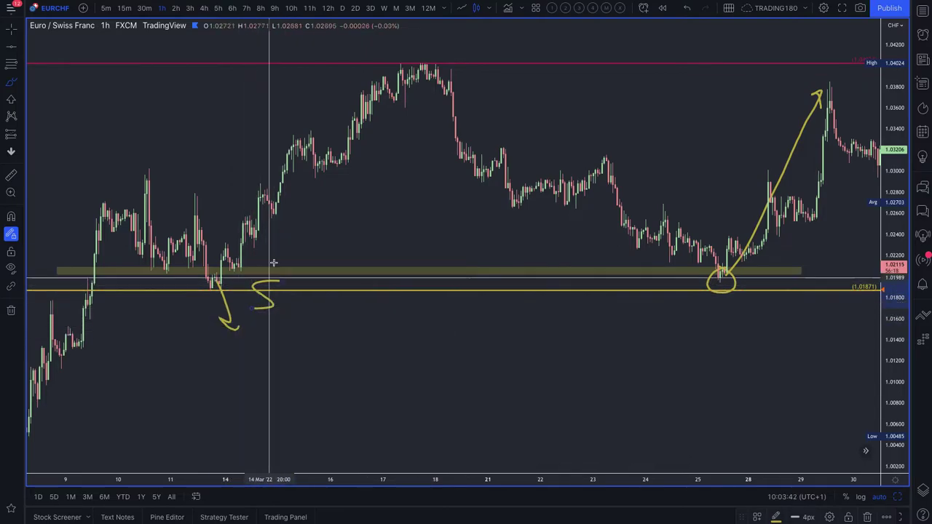
# Brush short horizontal lines stepping up the rally from 14 March, and move the highest one to the 17 March high.
pyautogui.moveTo(266, 227); pyautogui.dragTo(225, 227)
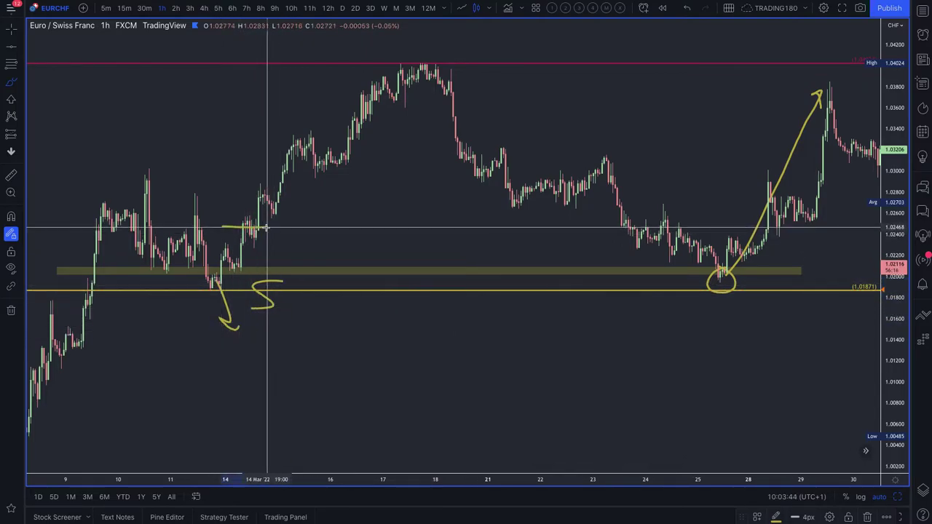
pyautogui.moveTo(243, 192); pyautogui.dragTo(305, 193)
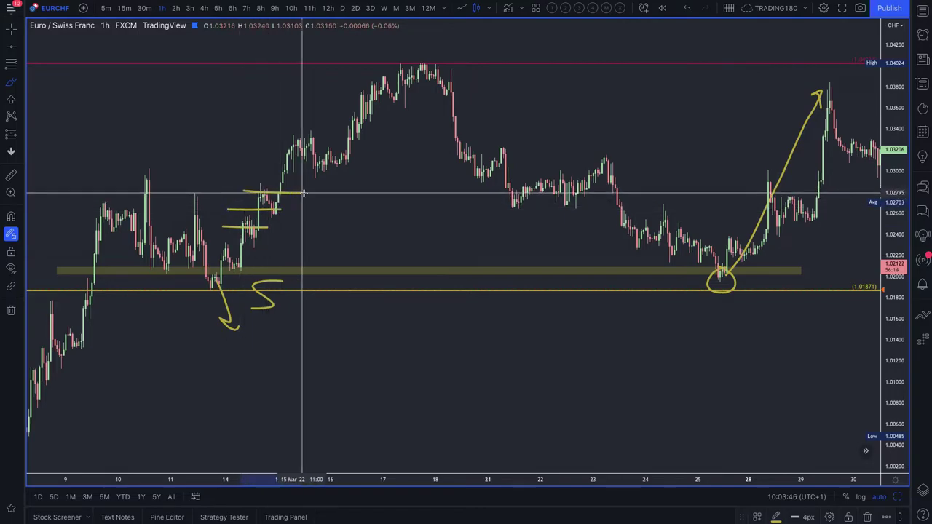
pyautogui.moveTo(259, 172); pyautogui.dragTo(314, 171)
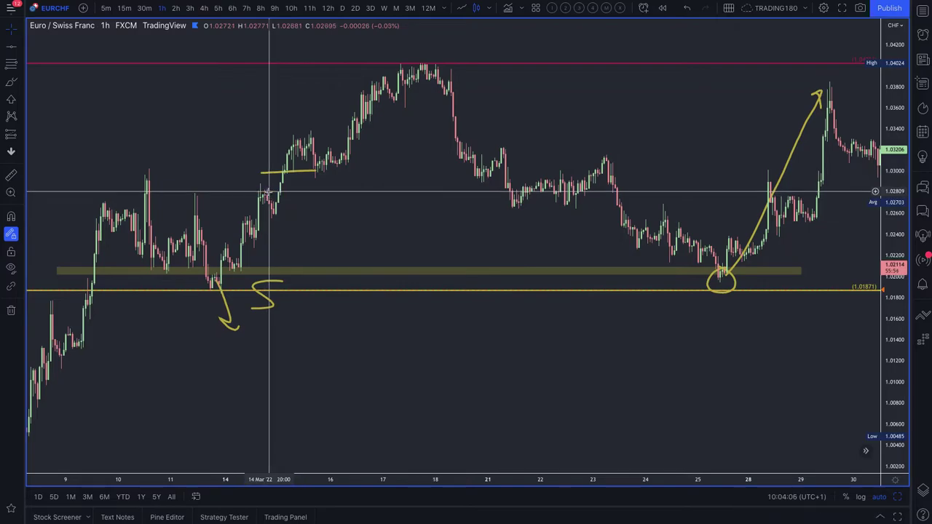
pyautogui.moveTo(282, 176)
pyautogui.mouseDown()
pyautogui.moveTo(237, 241)
pyautogui.moveTo(285, 157)
pyautogui.moveTo(357, 87)
pyautogui.moveTo(316, 108)
pyautogui.moveTo(235, 228)
pyautogui.moveTo(316, 124)
pyautogui.moveTo(399, 65)
pyautogui.mouseUp()
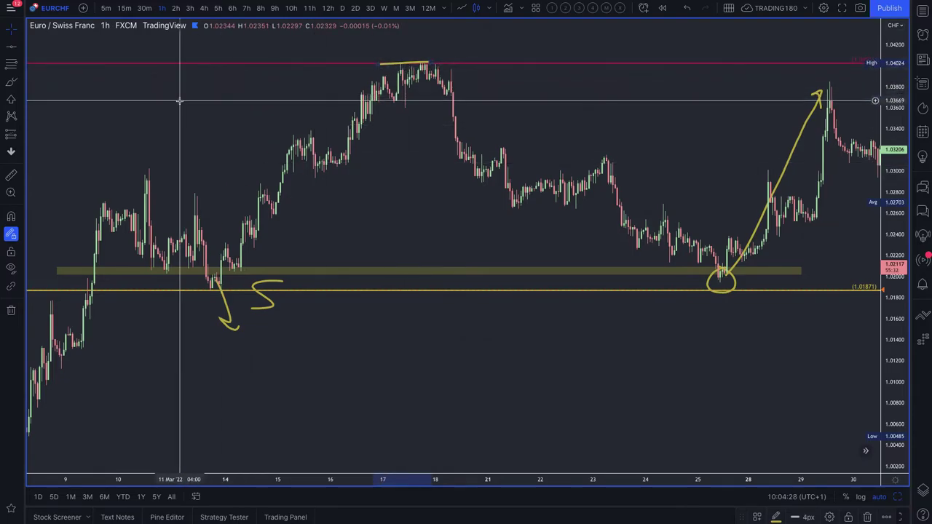
# Brush a short vertical stroke with a small loop above it, just before the line at the 17 March high.
pyautogui.click(12, 82)
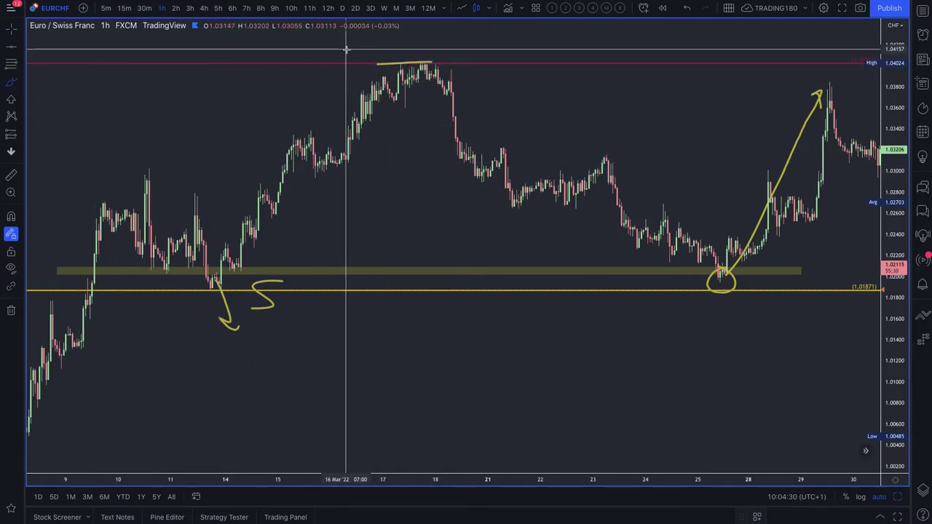
pyautogui.moveTo(347, 52); pyautogui.dragTo(347, 78)
pyautogui.moveTo(372, 35); pyautogui.dragTo(350, 53)
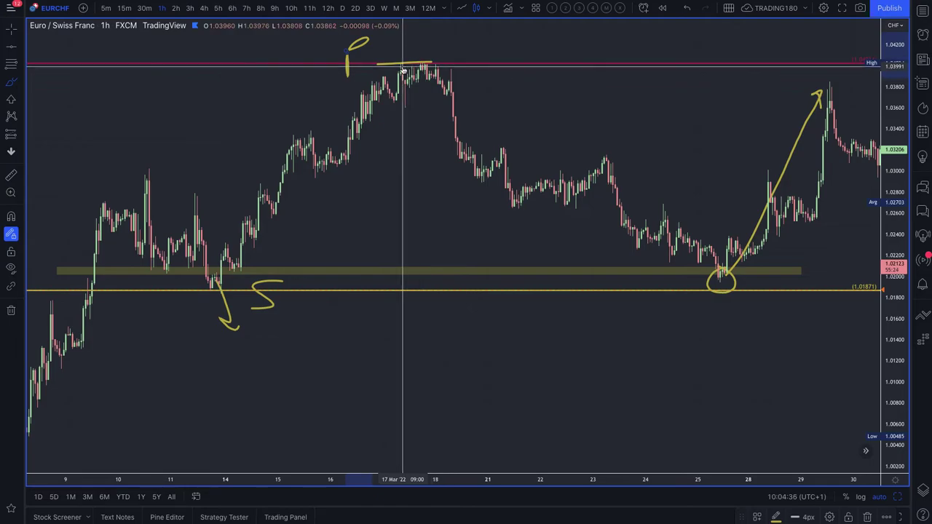
# Brush a circle around the 24 March consolidation, circled B labels beneath it and below the 28 March pullback, and an upward arrow to the first B.
pyautogui.click(11, 85)
pyautogui.moveTo(664, 216)
pyautogui.mouseDown()
pyautogui.moveTo(650, 259)
pyautogui.moveTo(664, 217)
pyautogui.mouseUp()
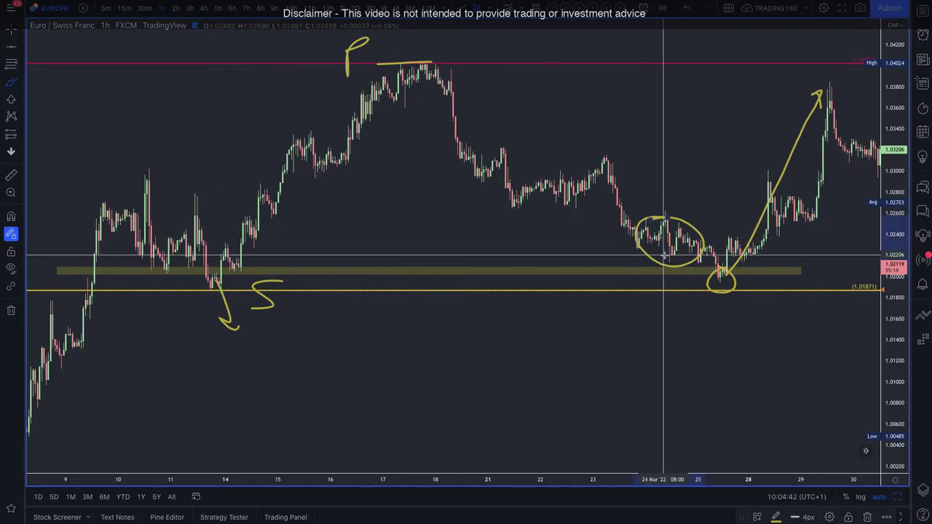
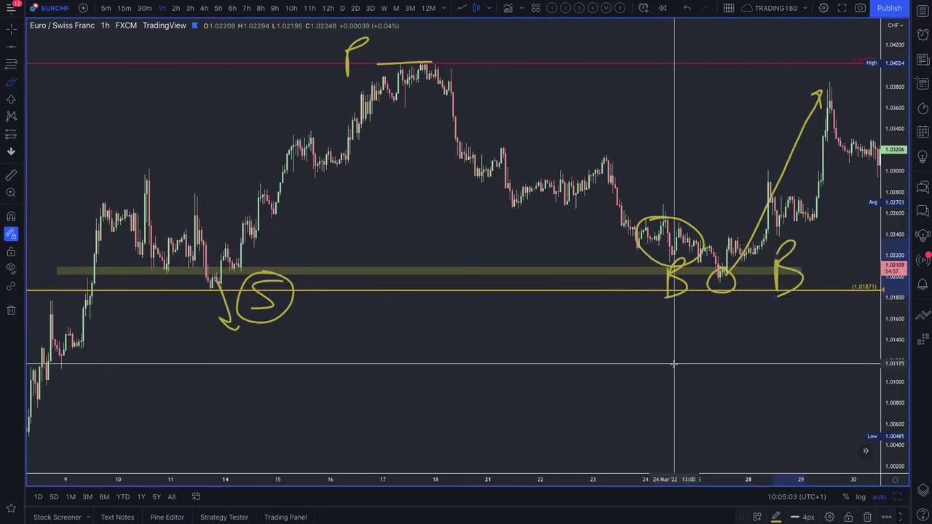
pyautogui.moveTo(674, 361); pyautogui.dragTo(679, 300)
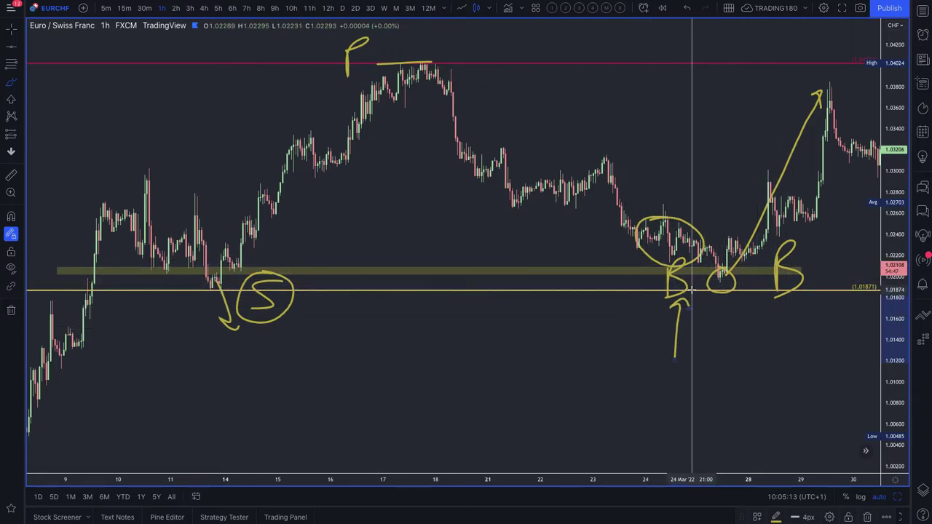
pyautogui.moveTo(684, 249)
pyautogui.mouseDown()
pyautogui.moveTo(661, 306)
pyautogui.moveTo(663, 249)
pyautogui.mouseUp()
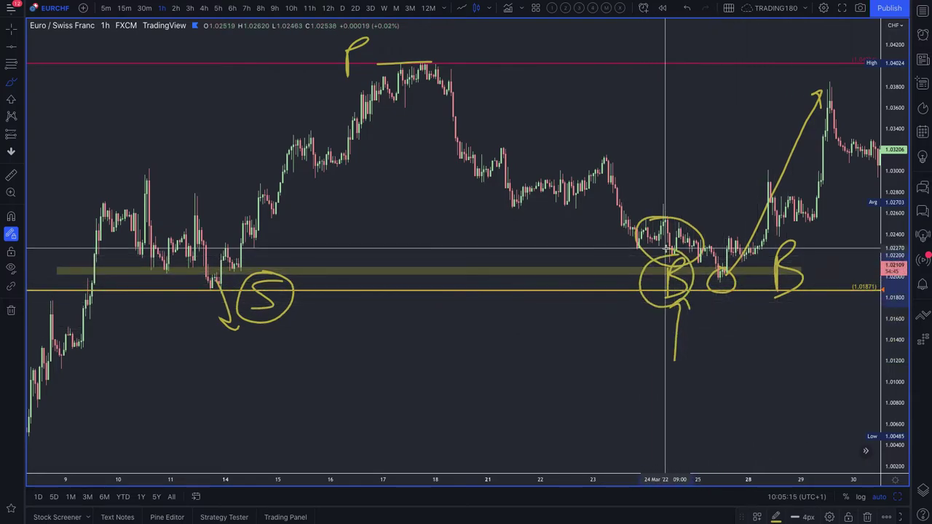
pyautogui.moveTo(791, 235)
pyautogui.mouseDown()
pyautogui.moveTo(790, 301)
pyautogui.moveTo(781, 247)
pyautogui.mouseUp()
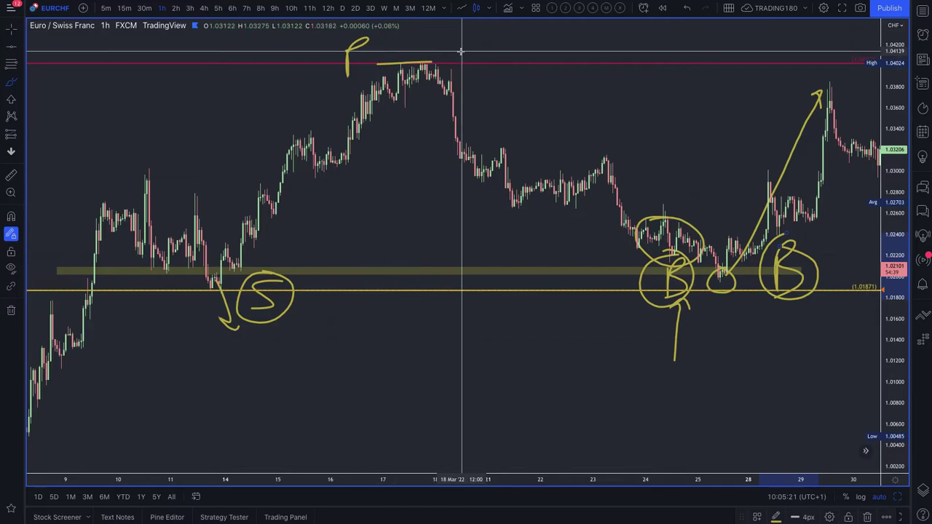
# Brush a circled S at the 18 March high, circles on the 21 and 23 March highs, and an arrow up from the 14 March low.
pyautogui.moveTo(474, 34)
pyautogui.mouseDown()
pyautogui.moveTo(479, 56)
pyautogui.moveTo(441, 66)
pyautogui.moveTo(475, 36)
pyautogui.mouseUp()
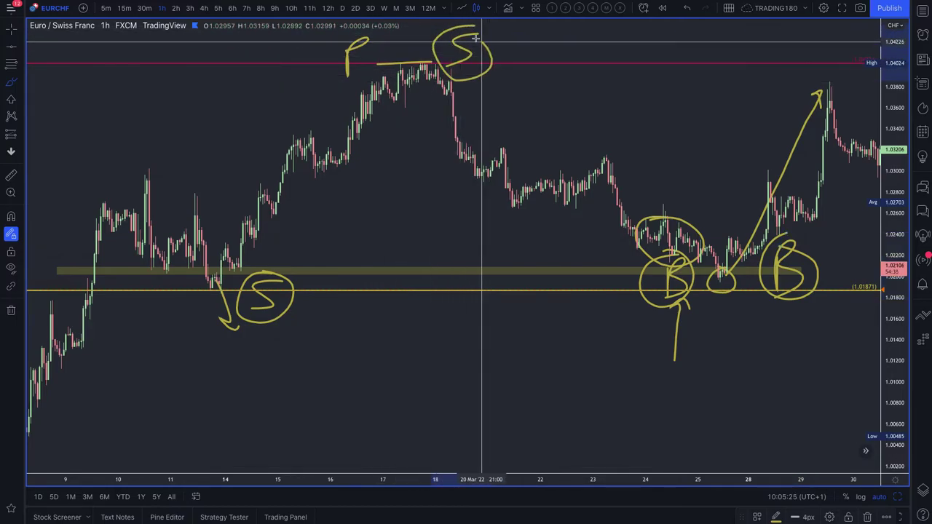
pyautogui.moveTo(492, 152); pyautogui.dragTo(492, 146)
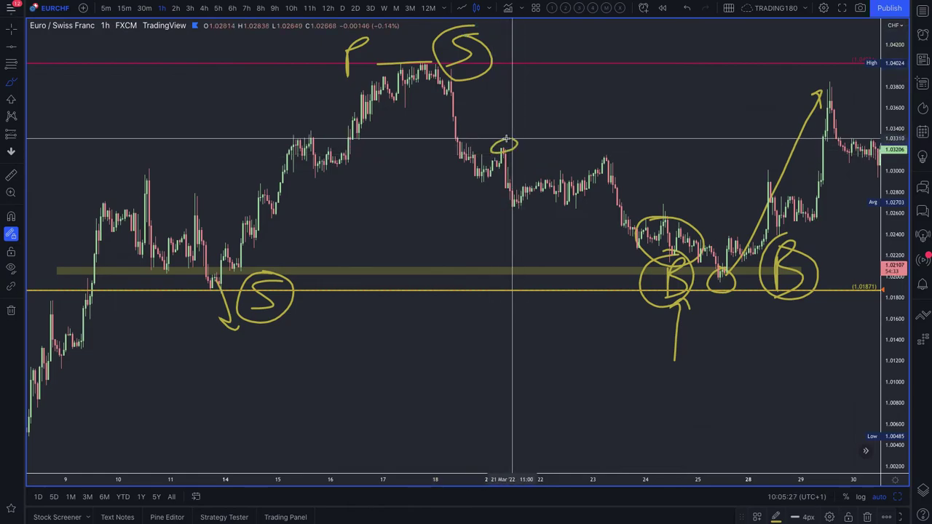
pyautogui.moveTo(601, 146)
pyautogui.mouseDown()
pyautogui.moveTo(605, 157)
pyautogui.moveTo(630, 149)
pyautogui.moveTo(597, 149)
pyautogui.mouseUp()
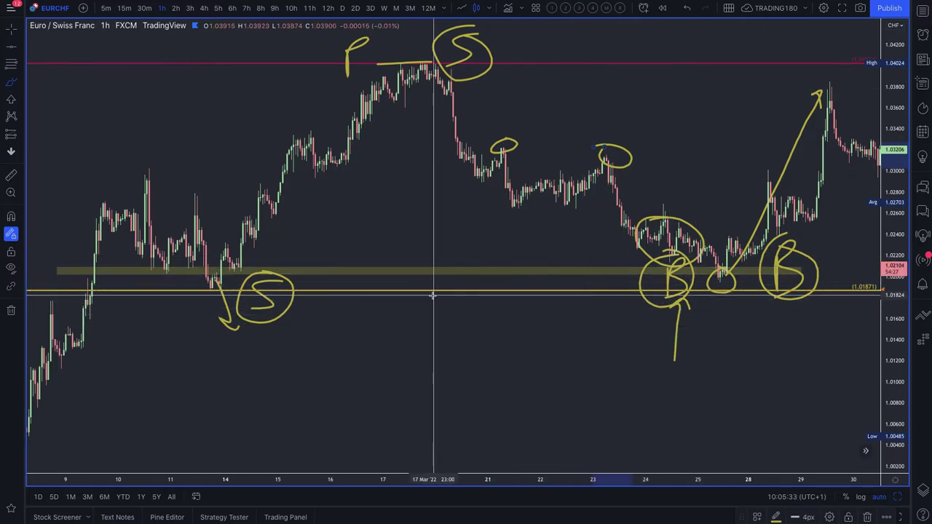
pyautogui.moveTo(232, 281)
pyautogui.mouseDown()
pyautogui.moveTo(222, 300)
pyautogui.moveTo(191, 293)
pyautogui.moveTo(301, 118)
pyautogui.moveTo(314, 142)
pyautogui.mouseUp()
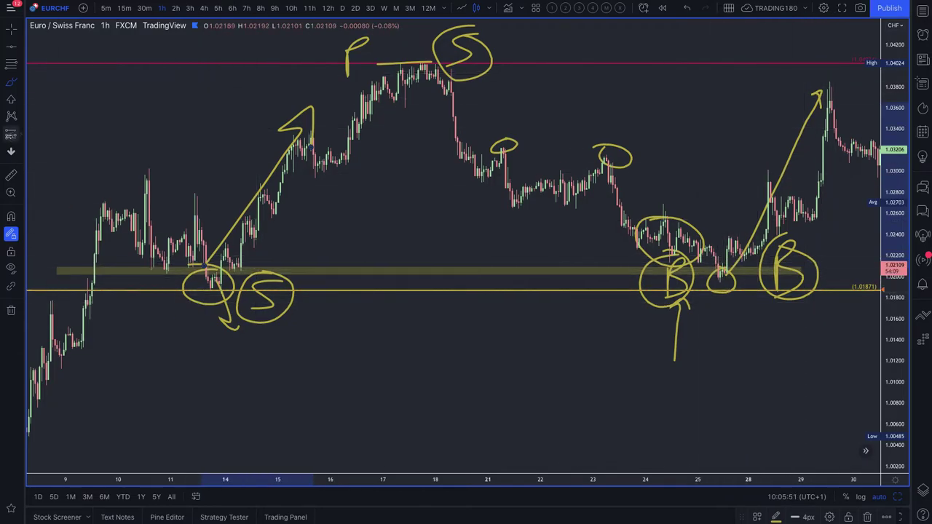
# Draw a rectangle over the zone down to the 1.01871 line from 14 to 29 March and apply the 4. DEMAND template.
pyautogui.click(21, 83)
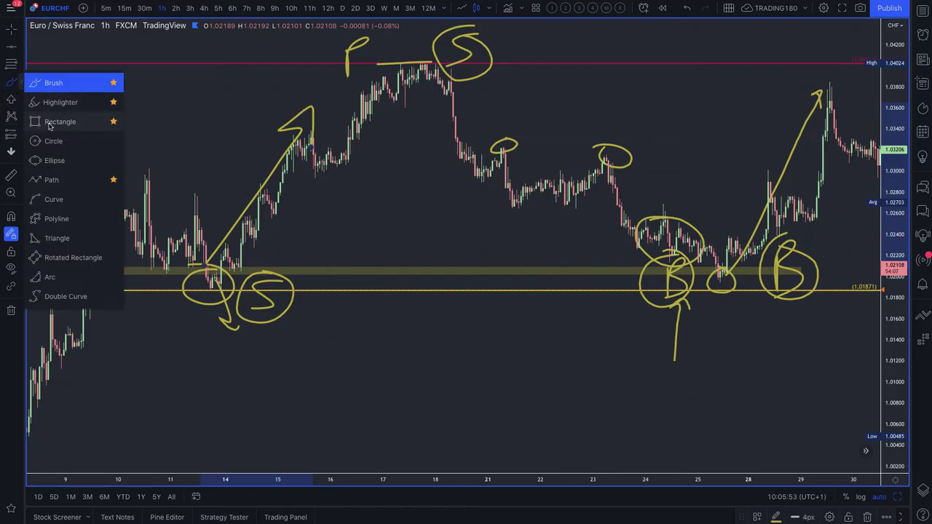
pyautogui.click(51, 122)
pyautogui.moveTo(221, 292)
pyautogui.mouseDown()
pyautogui.moveTo(444, 269)
pyautogui.moveTo(815, 269)
pyautogui.mouseUp()
pyautogui.click(757, 517)
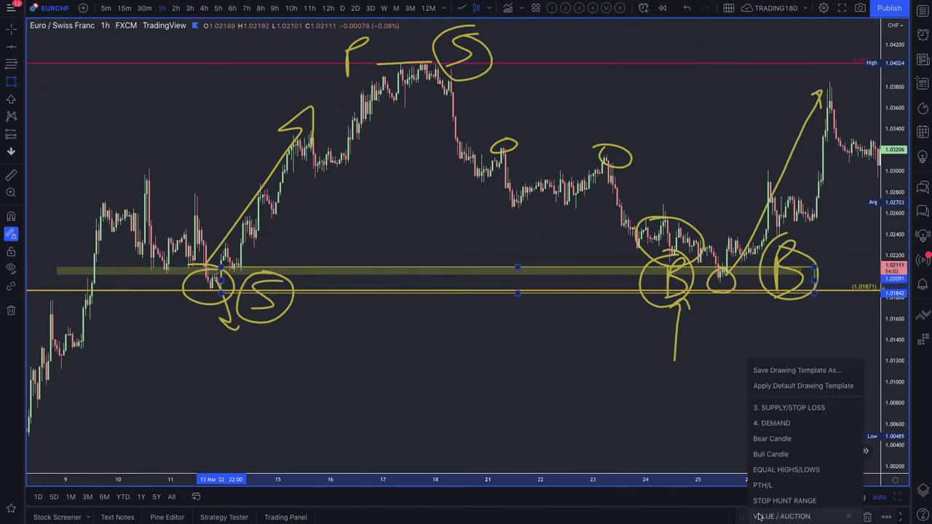
pyautogui.click(785, 424)
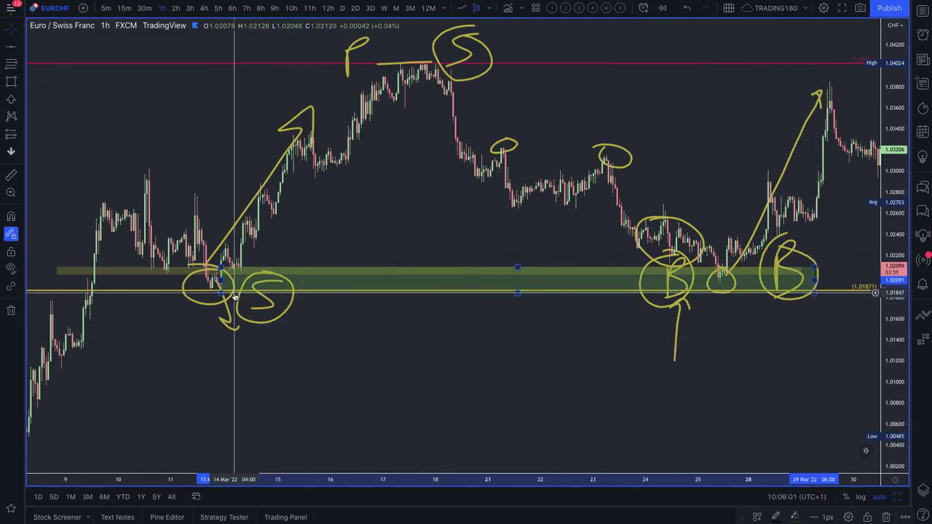
# Place a price range measurement from the 25 March low up to the 29 March high.
pyautogui.scroll(3, 720, 269)
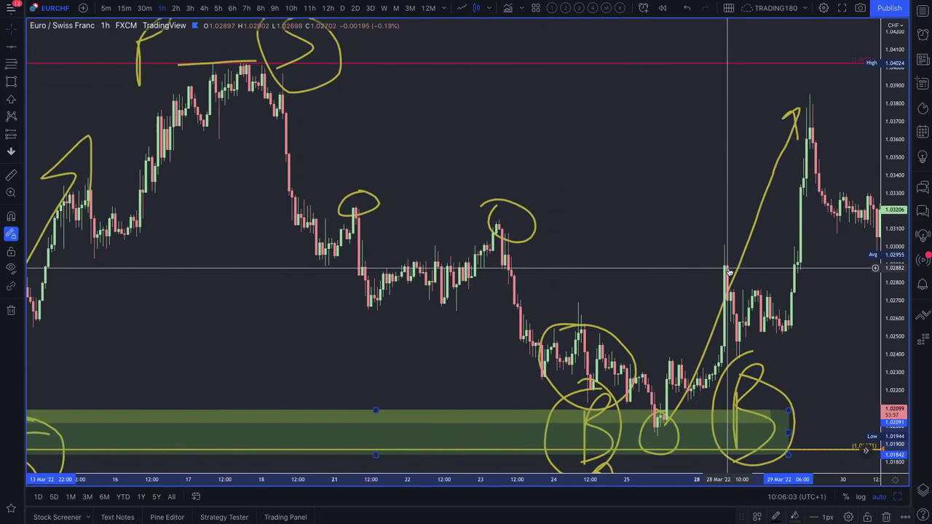
pyautogui.click(22, 135)
pyautogui.click(72, 213)
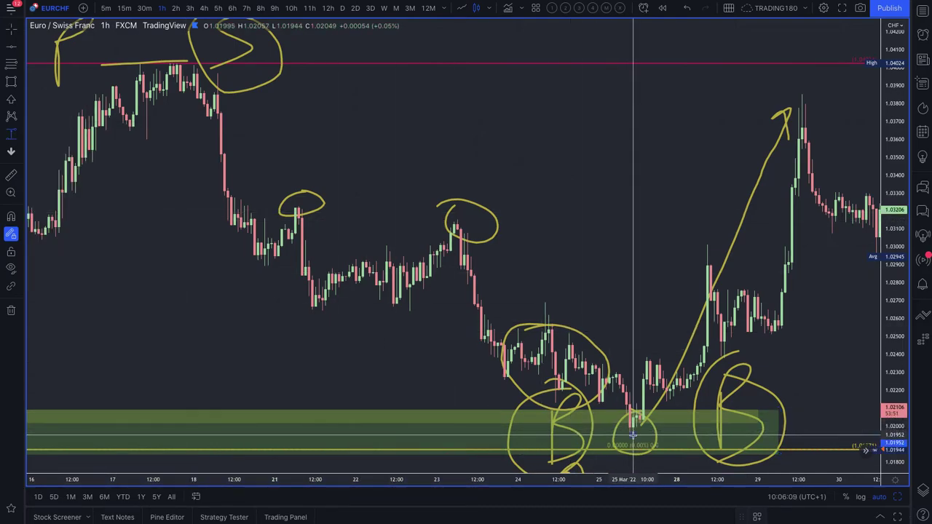
pyautogui.click(801, 94)
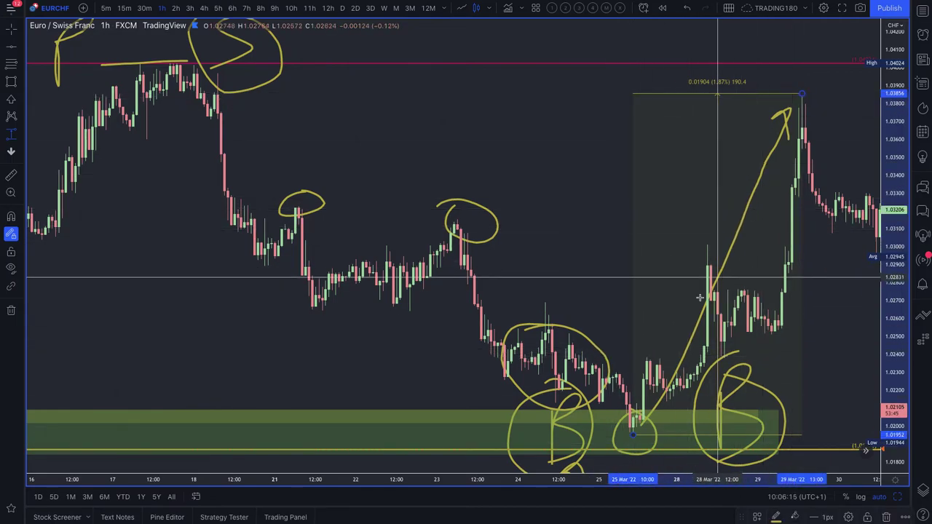
pyautogui.scroll(-3, 678, 329)
pyautogui.hscroll(-5, 685, 331)
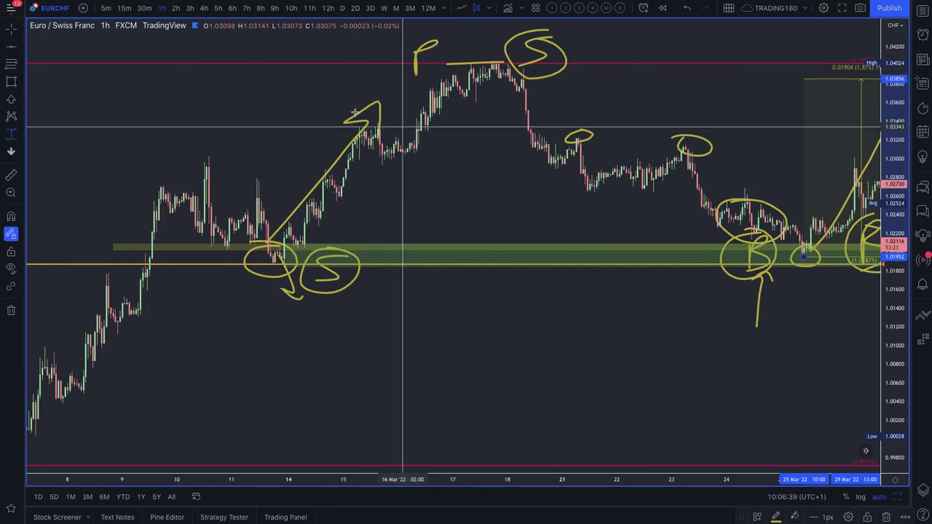
pyautogui.scroll(3, 703, 218)
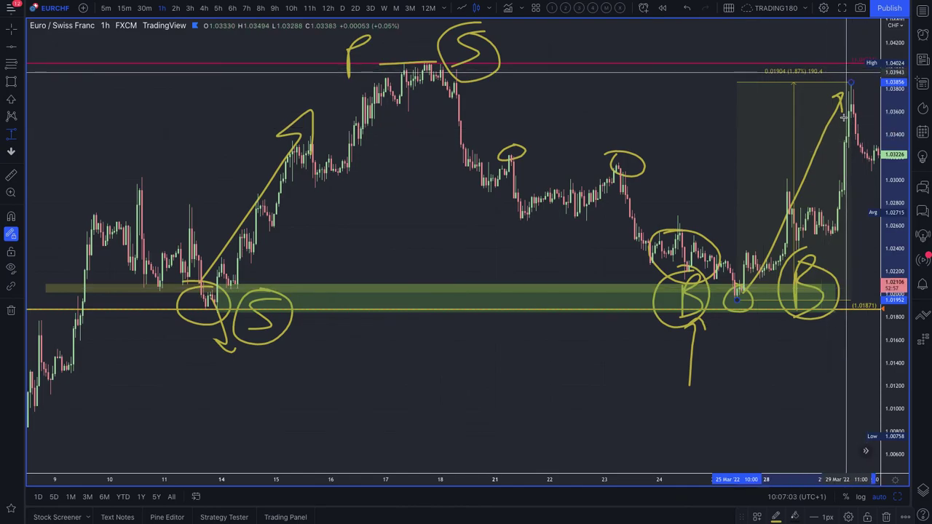
pyautogui.hscroll(-5, 646, 346)
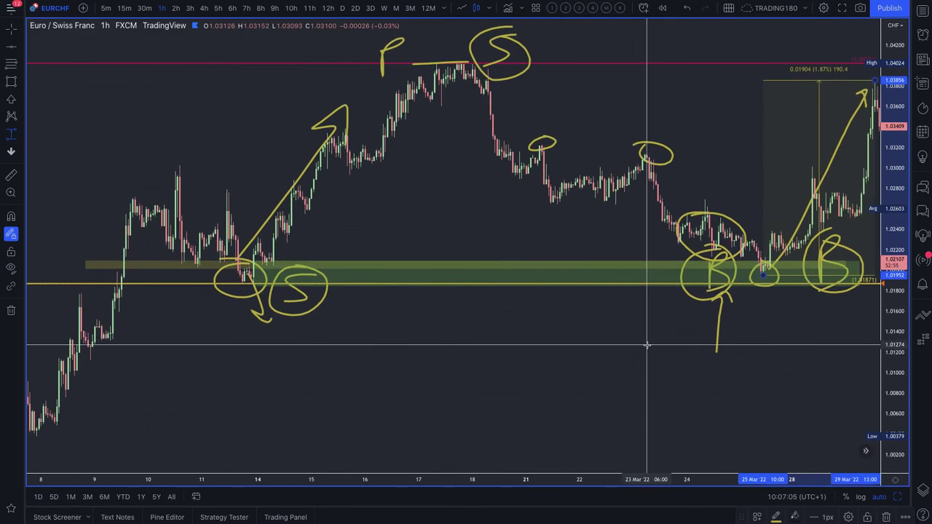